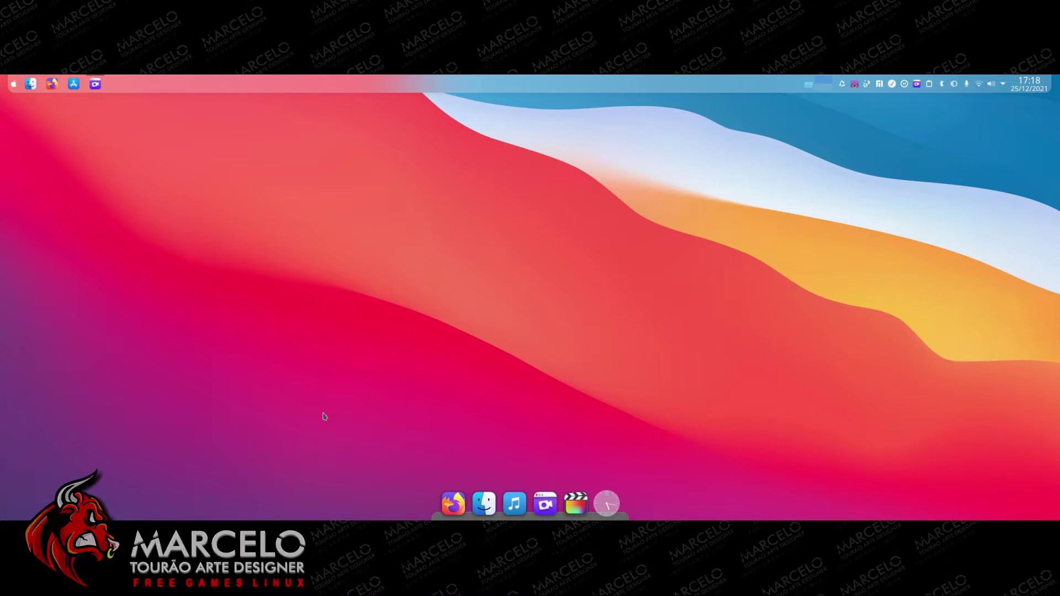
# Open System Settings and bring up the title bar button layout within the appearance settings for window decorations
pyautogui.click(14, 85)
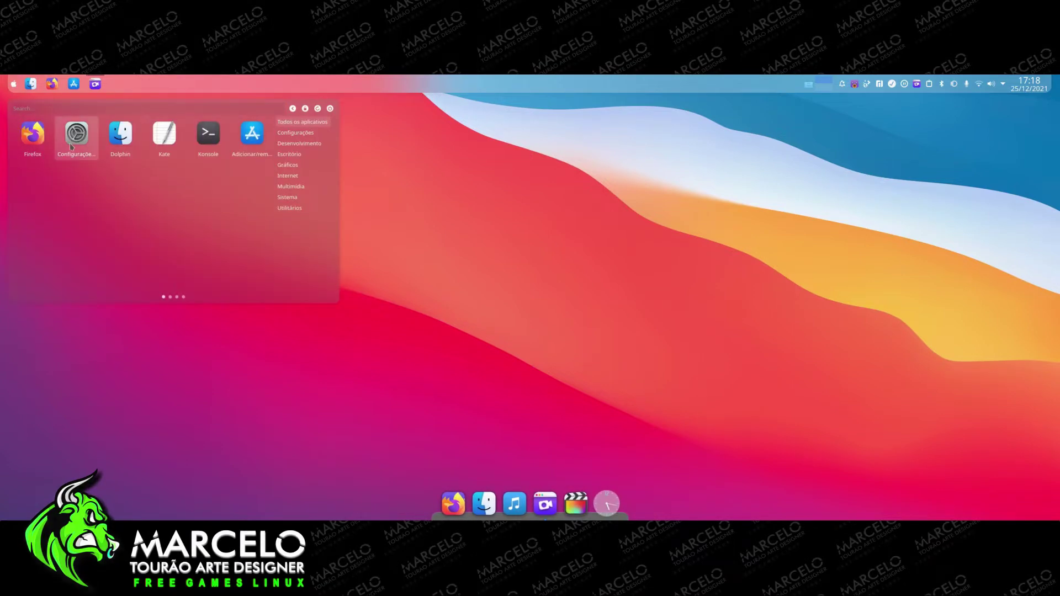
pyautogui.click(84, 139)
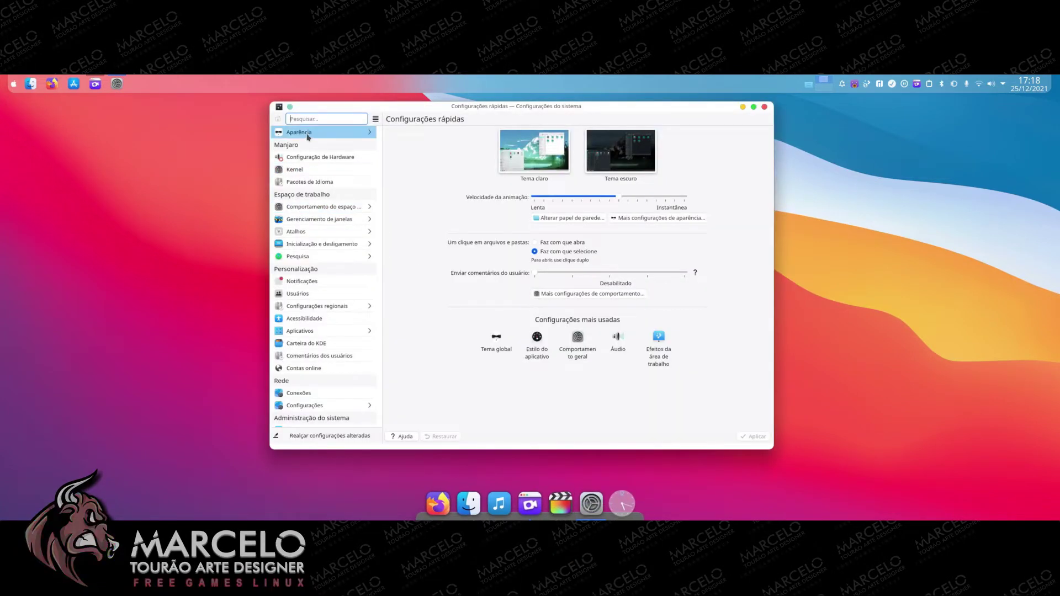
pyautogui.moveTo(308, 137)
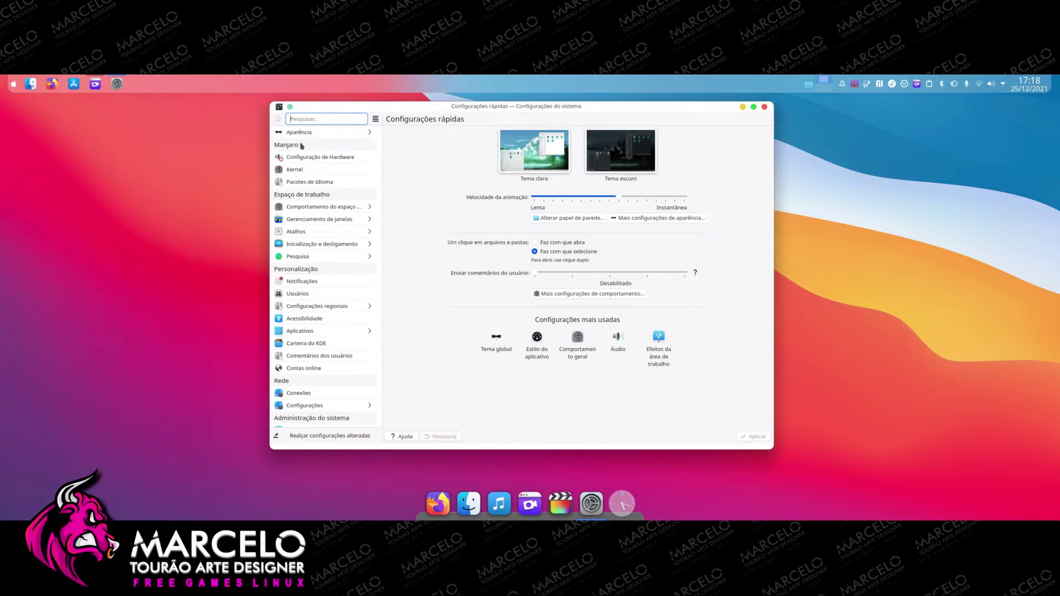
pyautogui.click(308, 134)
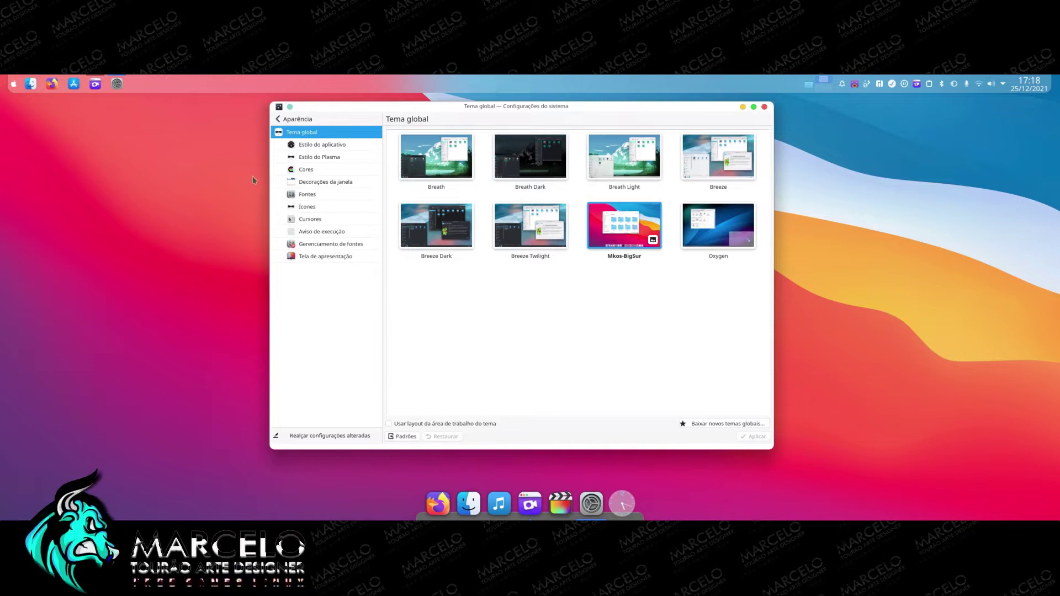
pyautogui.click(309, 181)
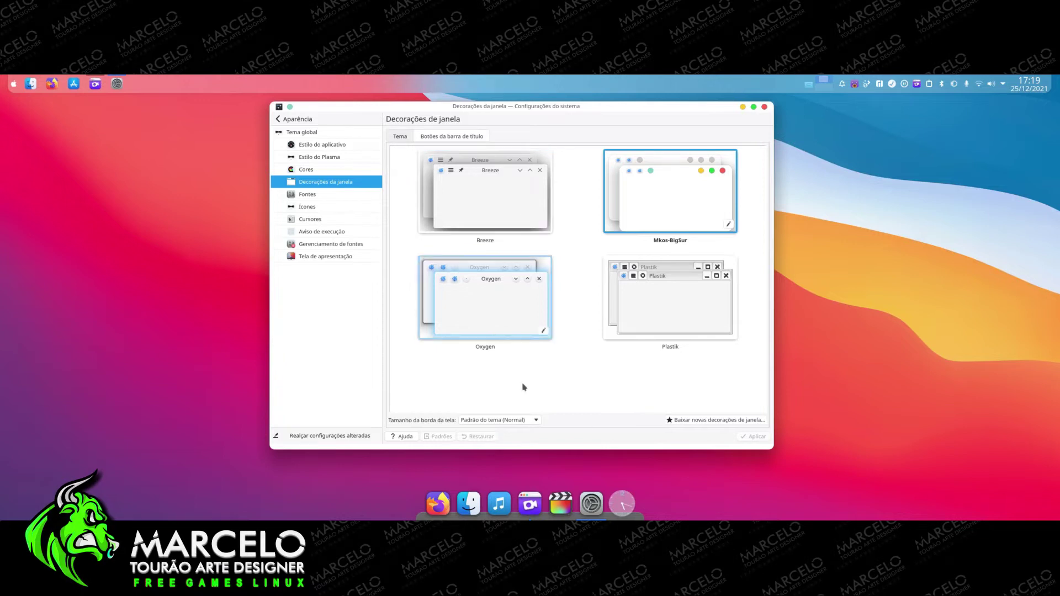
pyautogui.moveTo(588, 111); pyautogui.dragTo(637, 128)
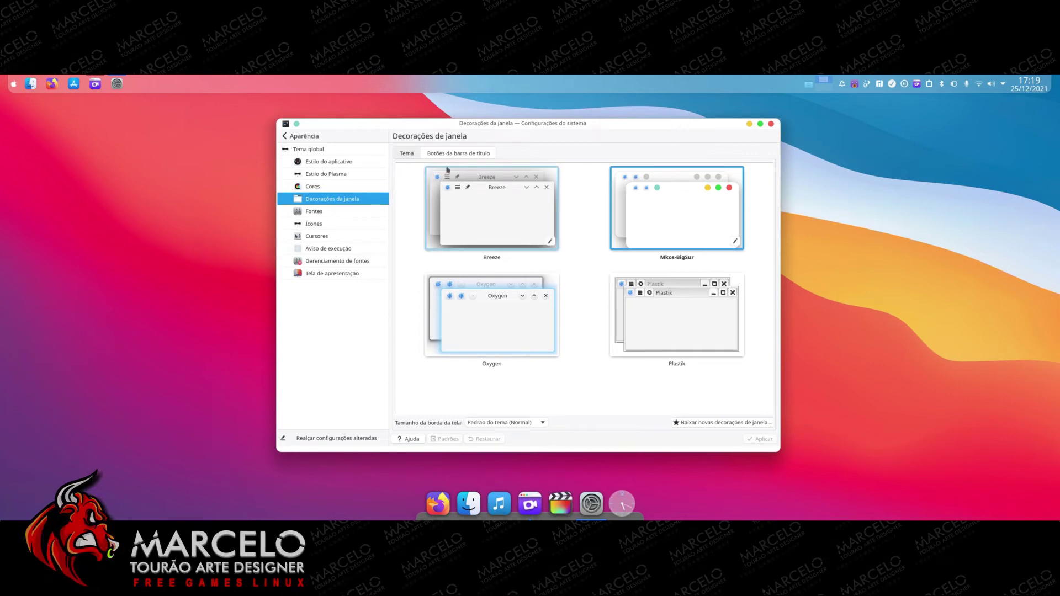
pyautogui.click(463, 155)
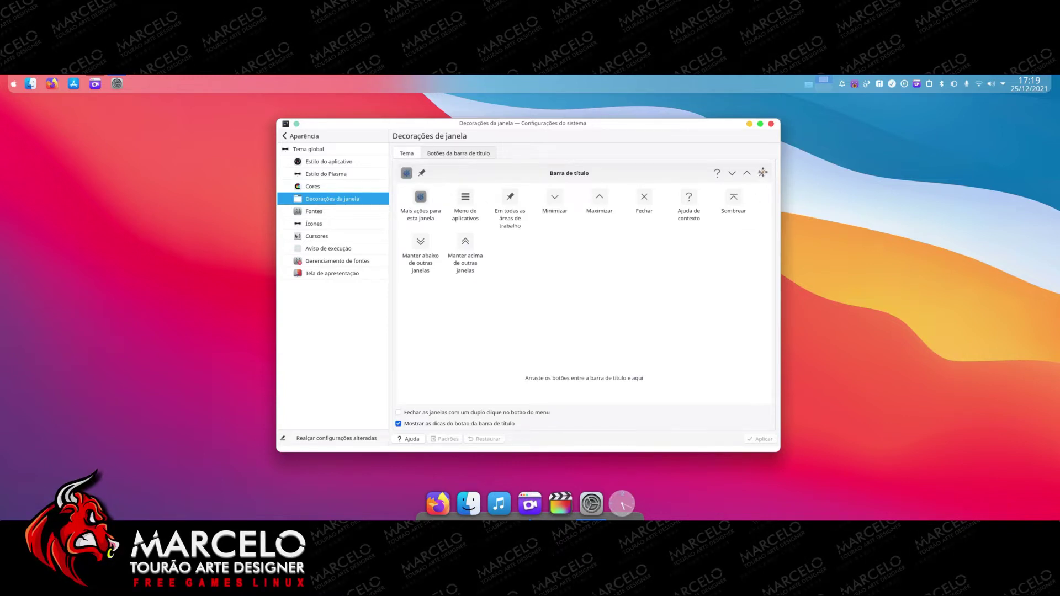
# Move the close, minimize and maximize buttons to the left end of the title bar layout, in that order
pyautogui.moveTo(763, 173); pyautogui.dragTo(423, 174)
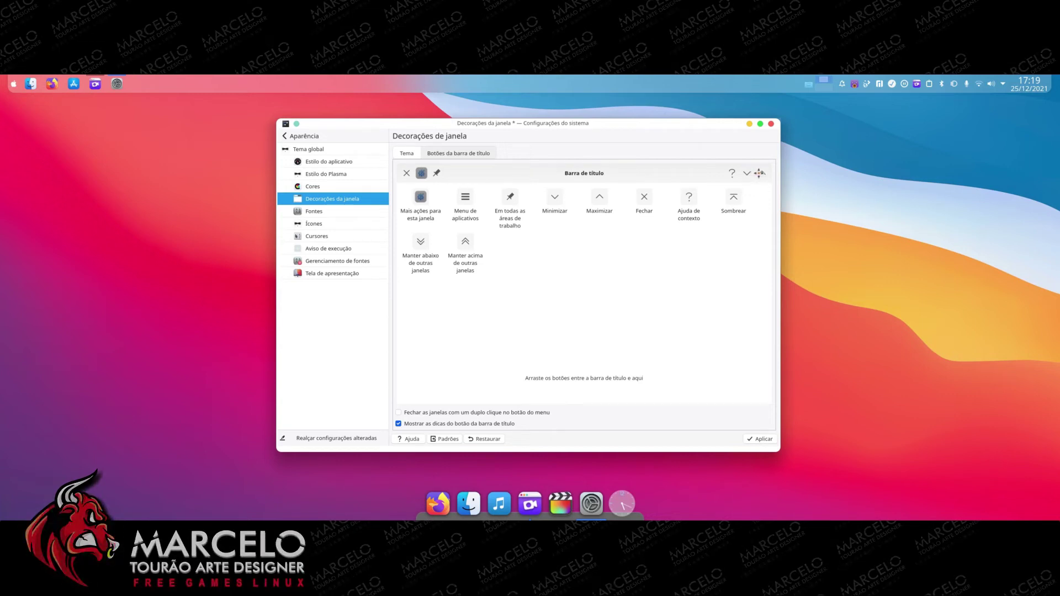
pyautogui.moveTo(759, 173); pyautogui.dragTo(409, 173)
pyautogui.moveTo(762, 174); pyautogui.dragTo(406, 173)
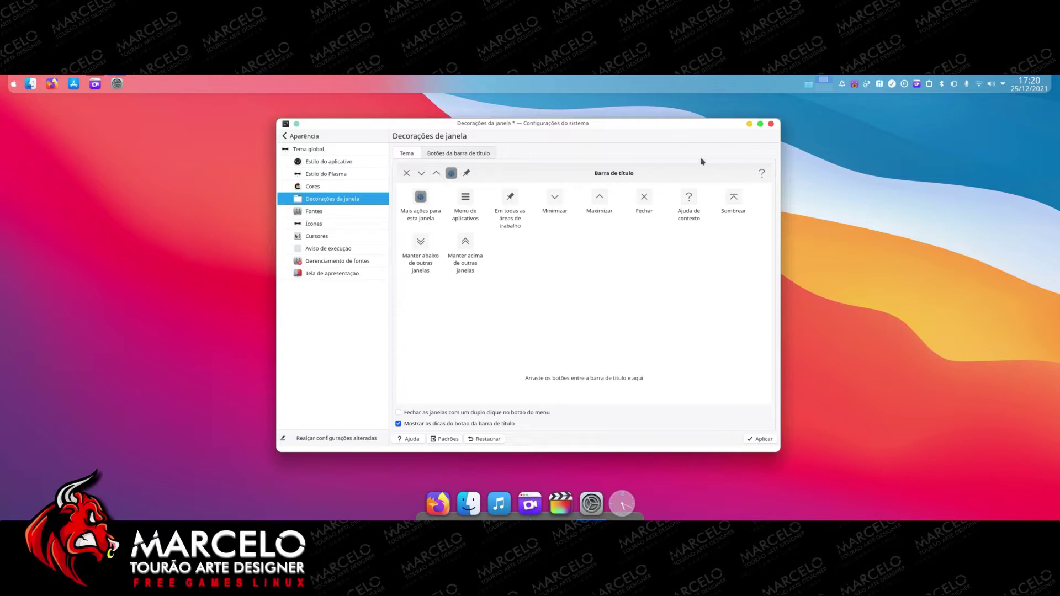
# Remove the window actions and all-desktops pin buttons from the title bar layout and apply the changes
pyautogui.moveTo(451, 173); pyautogui.dragTo(484, 224)
pyautogui.moveTo(452, 173); pyautogui.dragTo(567, 308)
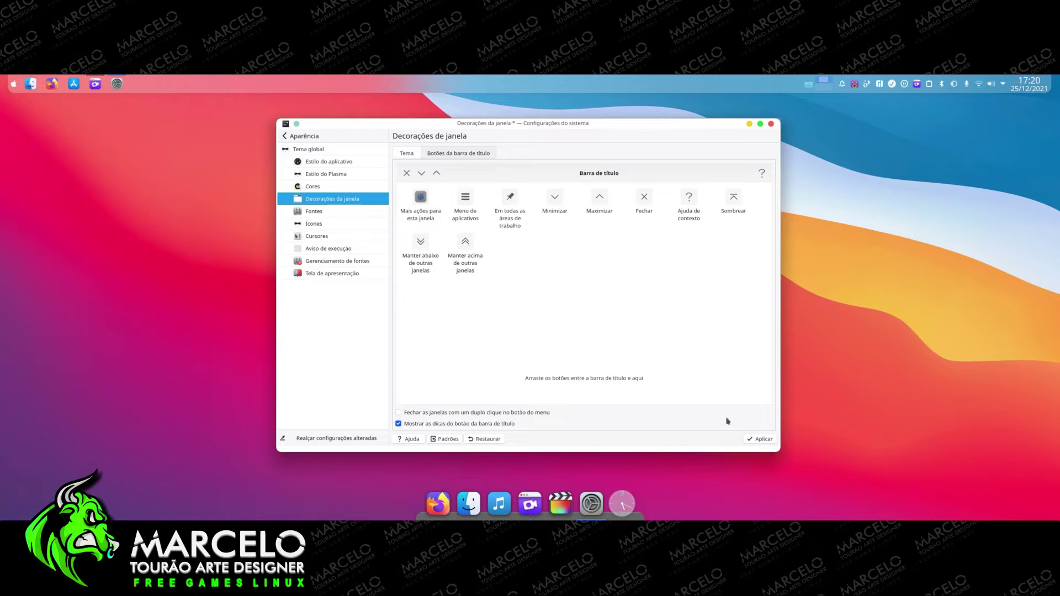
pyautogui.click(765, 440)
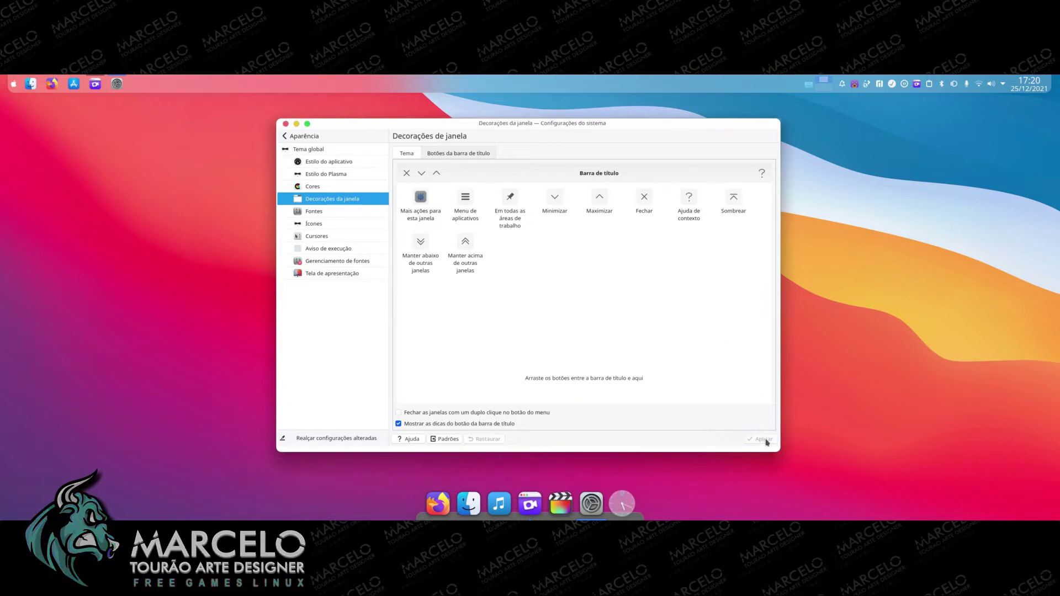
# Test the relocated title bar buttons by maximizing and minimizing the System Settings window
pyautogui.moveTo(369, 127); pyautogui.dragTo(374, 126)
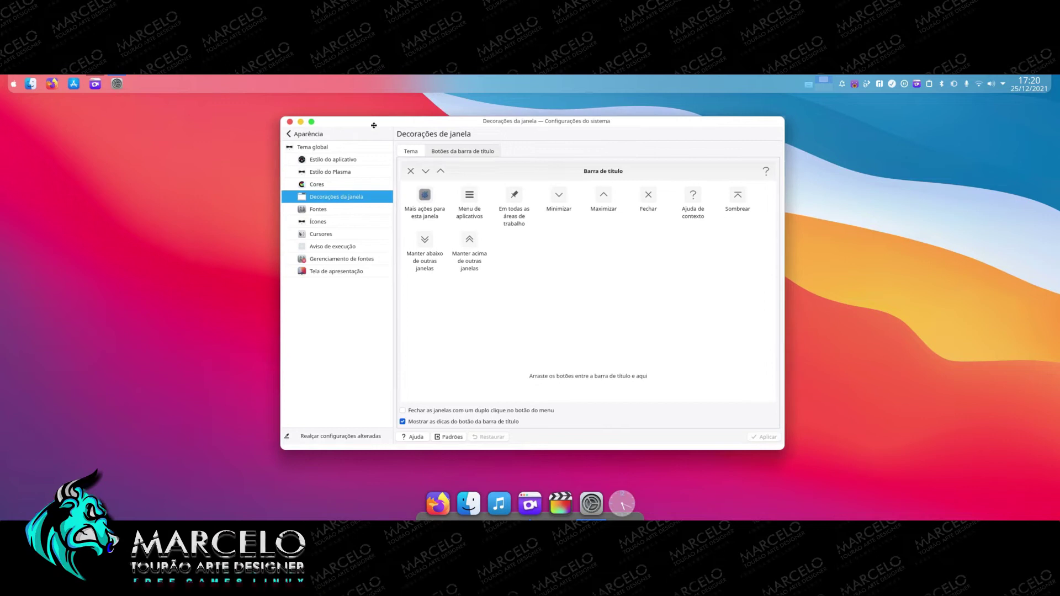
pyautogui.click(312, 122)
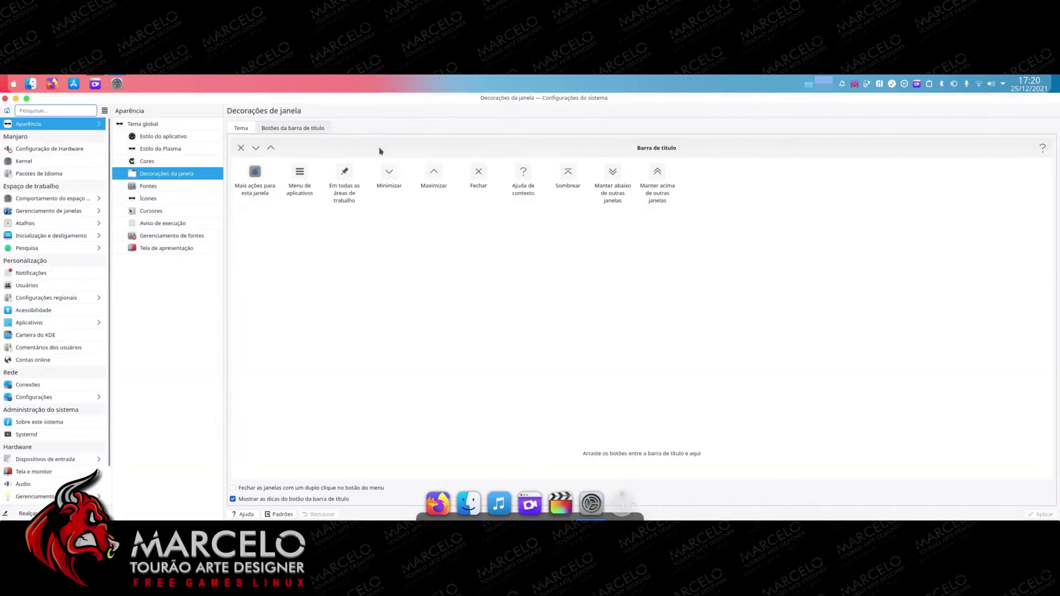
pyautogui.click(15, 99)
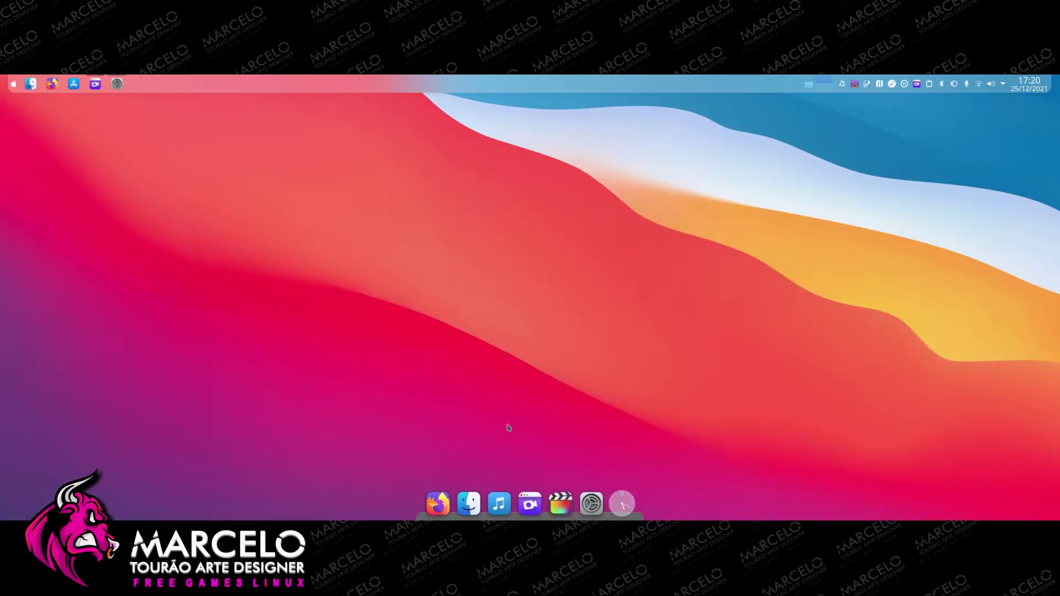
# Open the Dolphin file manager and test its title bar buttons by maximizing, restoring, minimizing and reopening the window
pyautogui.click(468, 501)
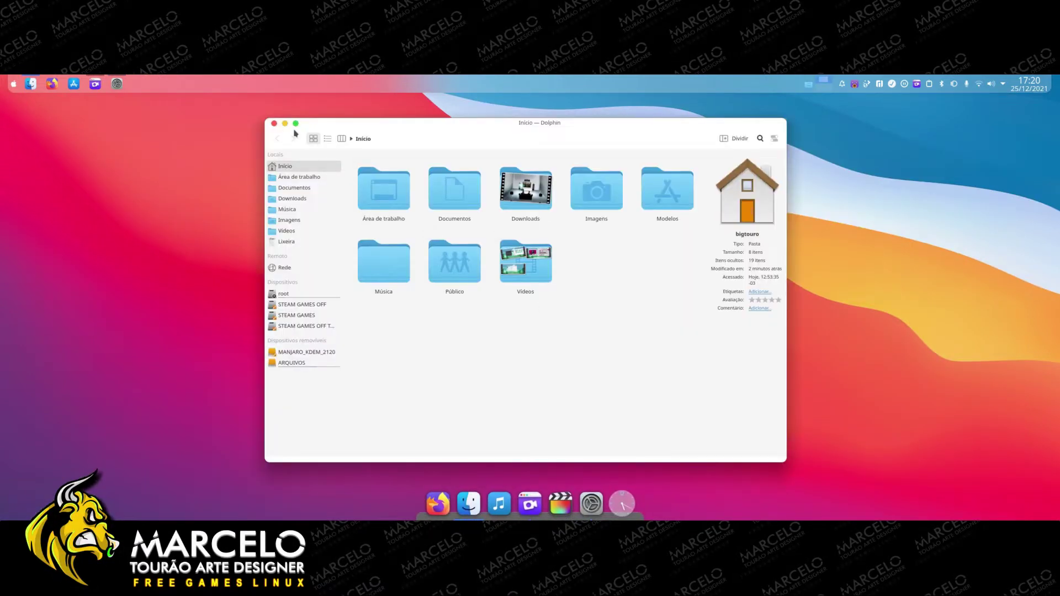
pyautogui.click(295, 124)
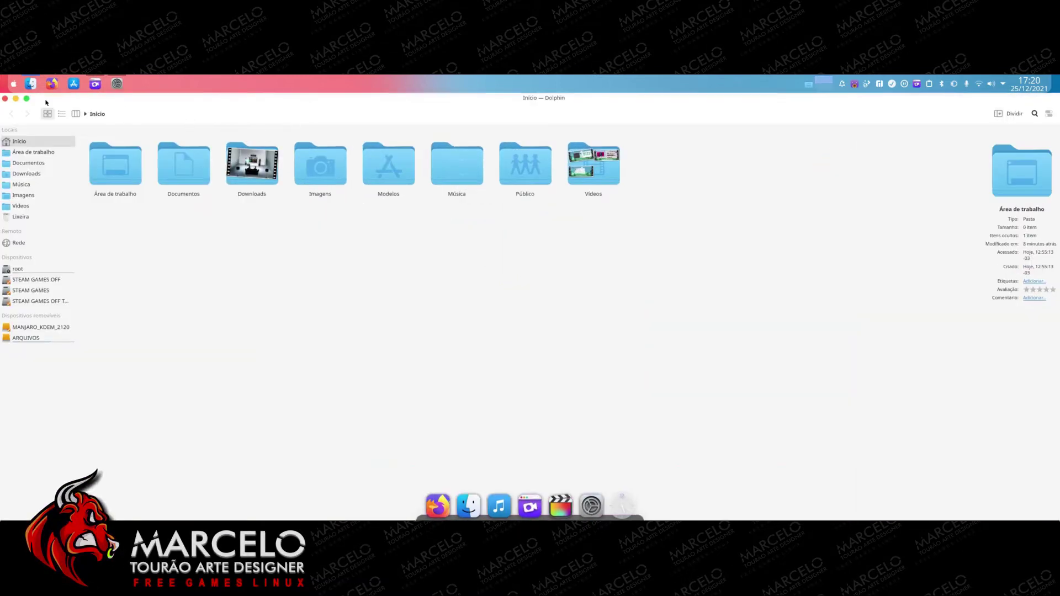
pyautogui.click(27, 99)
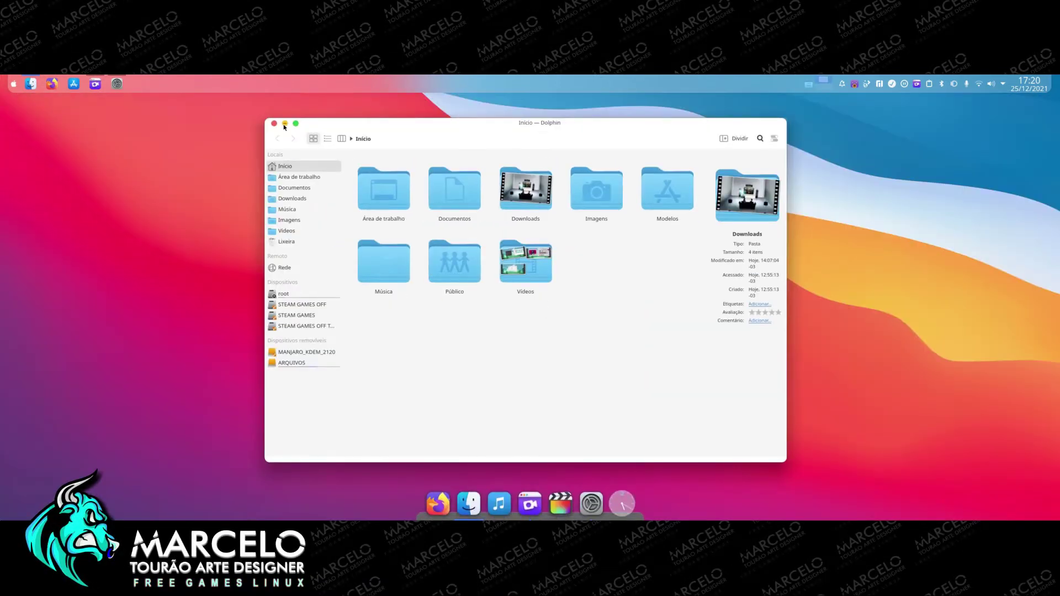
pyautogui.click(284, 124)
pyautogui.click(469, 496)
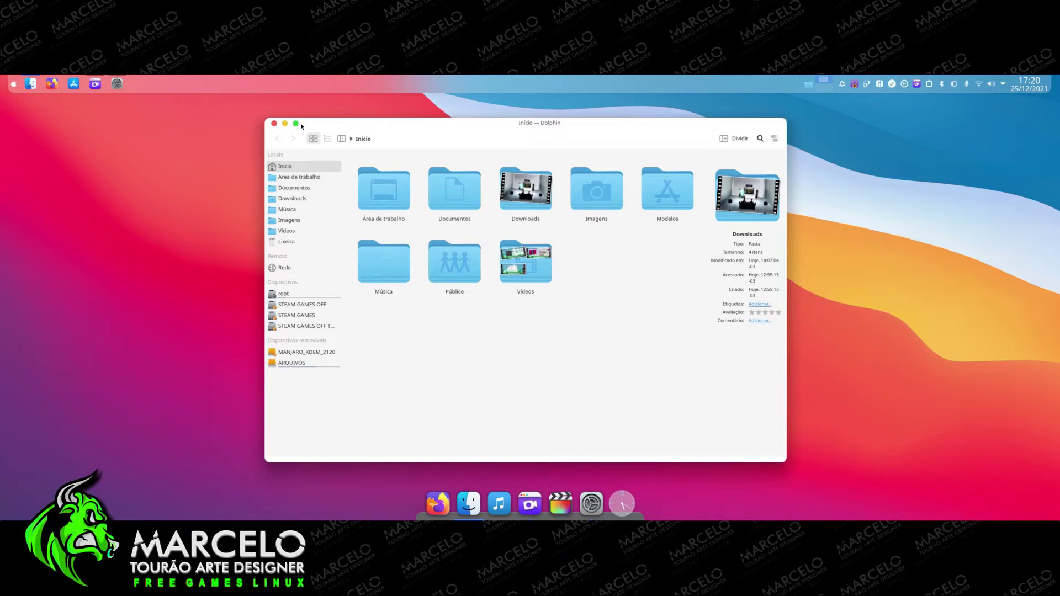
# Return to System Settings, place the minimize button after the maximize button in the title bar layout, and apply it
pyautogui.click(583, 488)
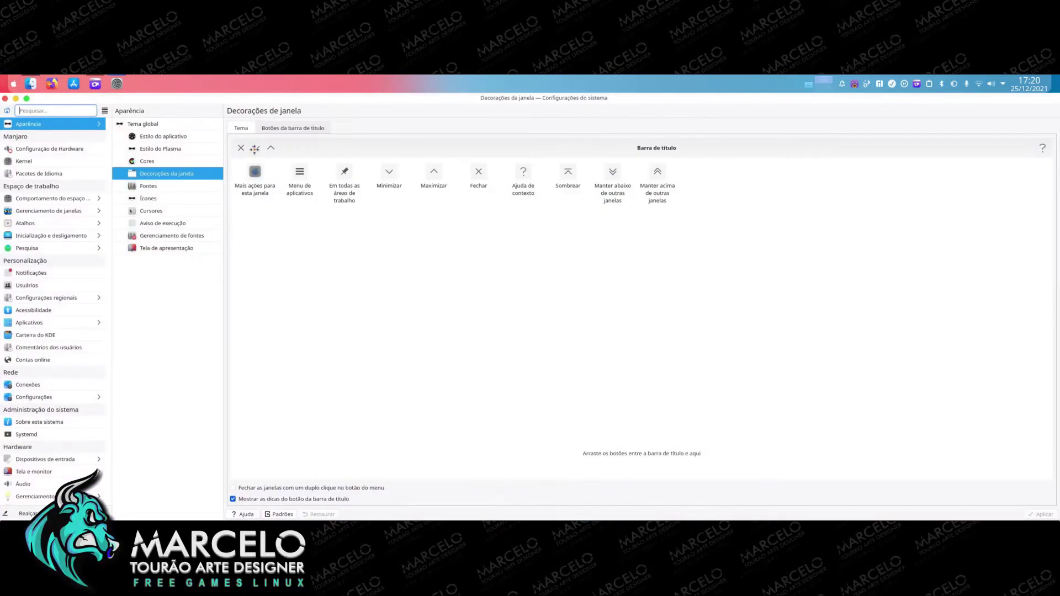
pyautogui.moveTo(255, 147); pyautogui.dragTo(282, 153)
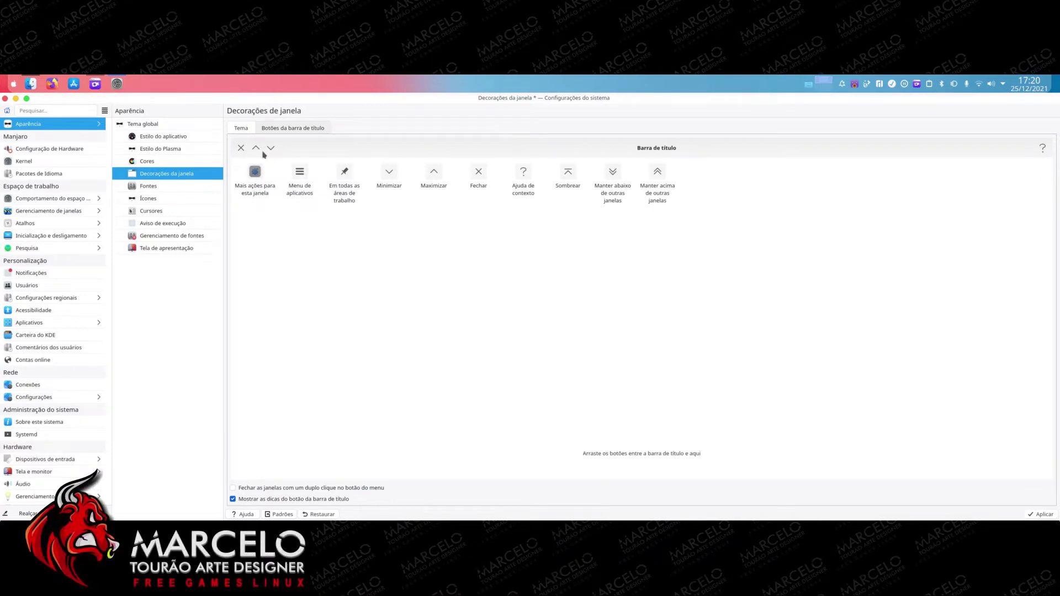
pyautogui.click(1042, 514)
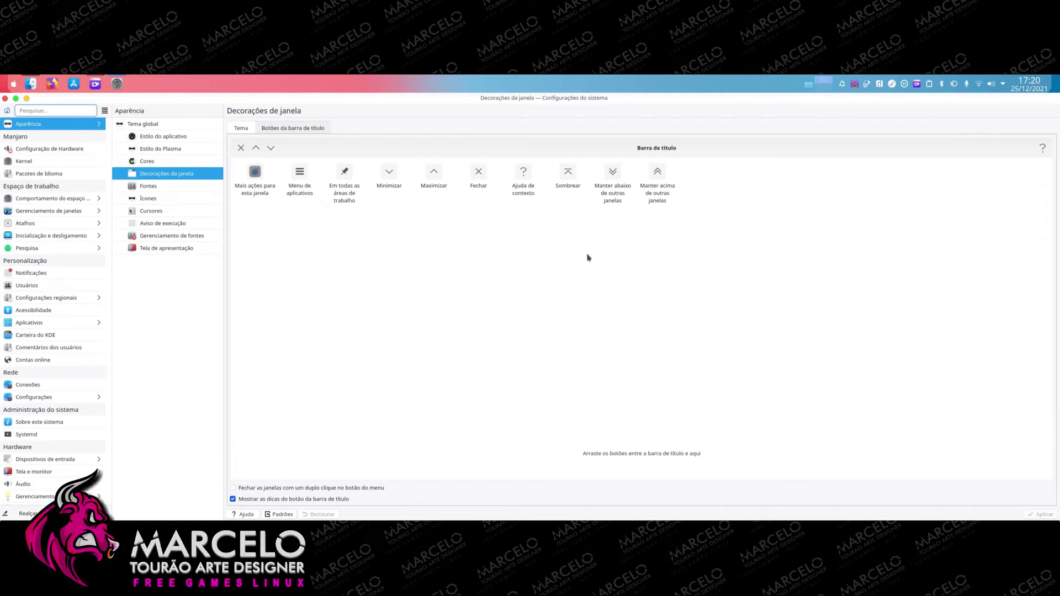
# Check the new button order on the System Settings window by toggling its maximized size and minimizing it
pyautogui.click(16, 98)
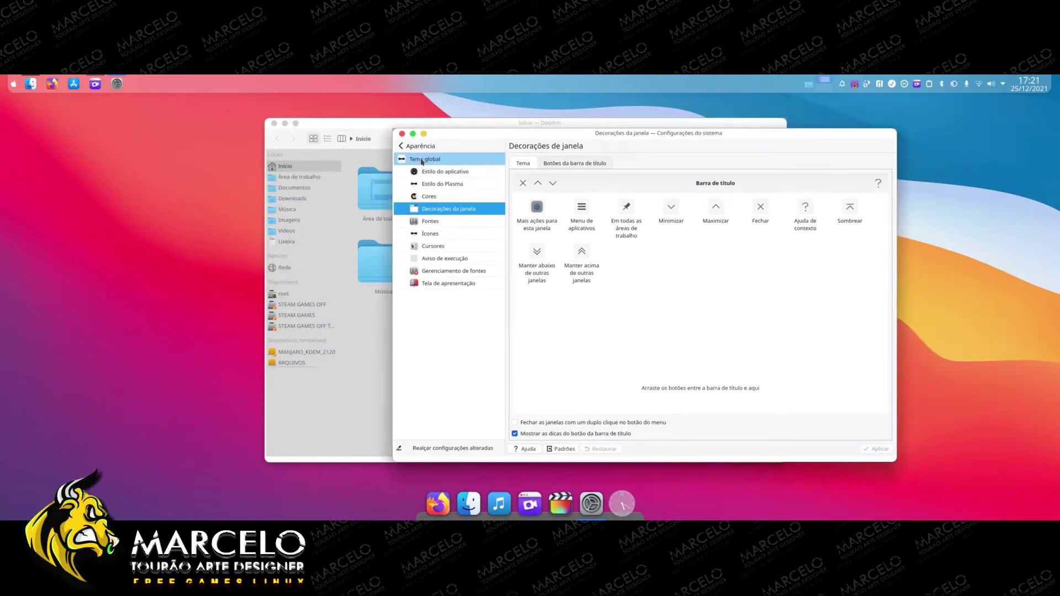
pyautogui.click(412, 133)
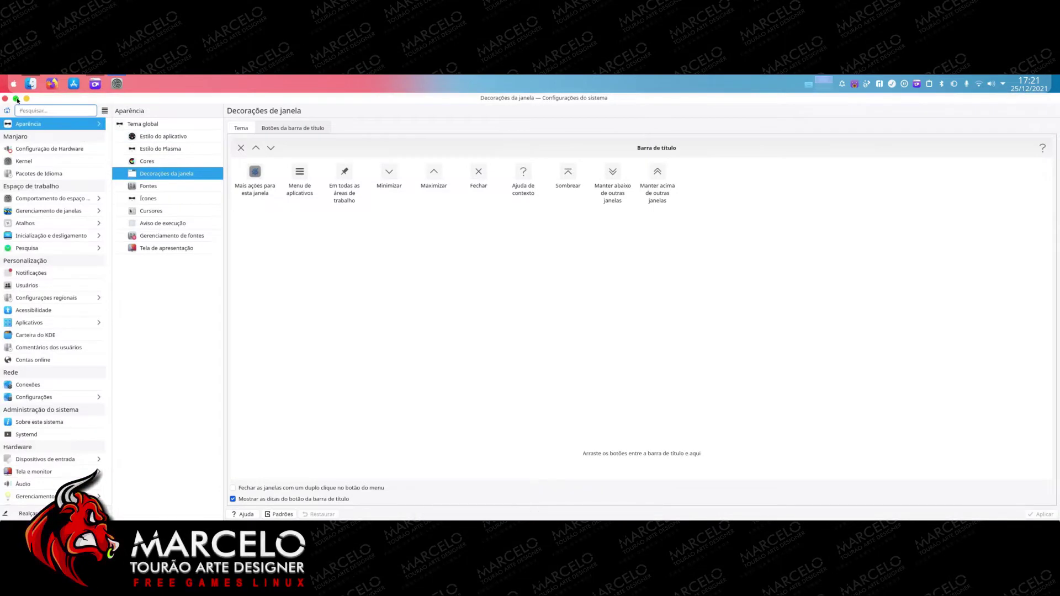
pyautogui.click(16, 98)
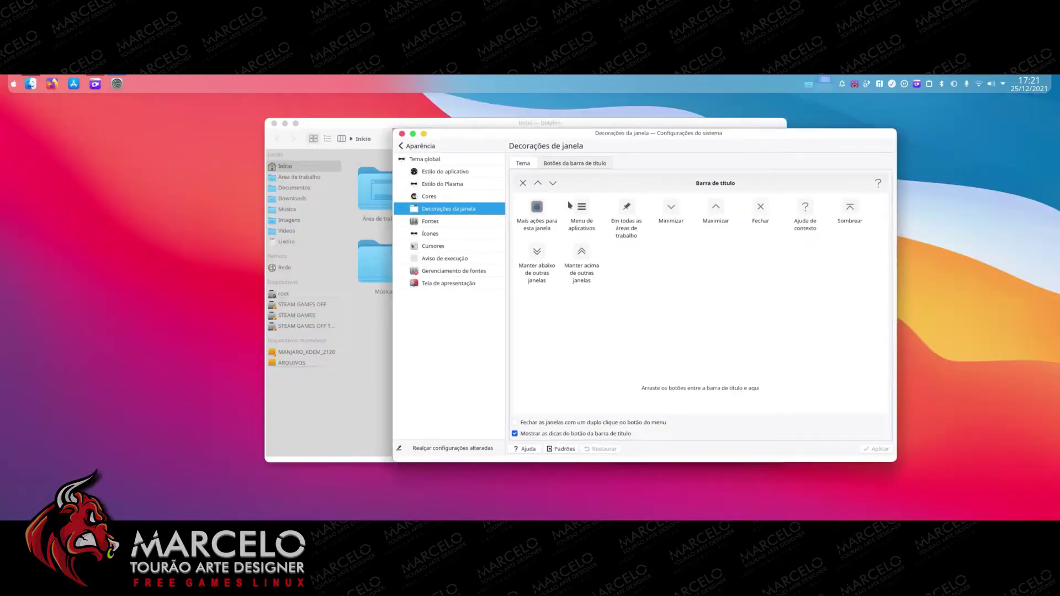
pyautogui.click(423, 133)
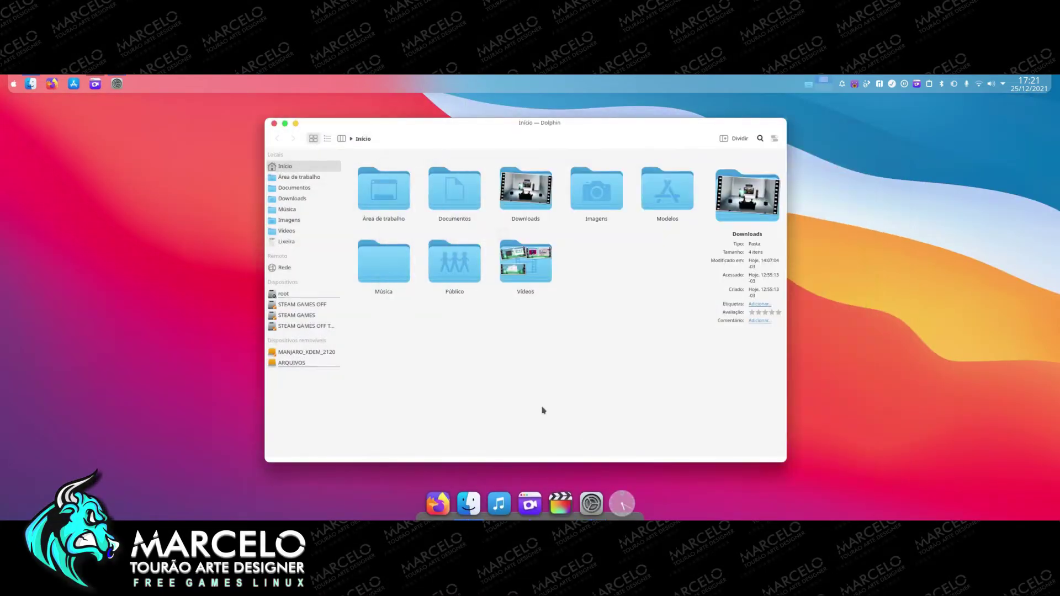
# Check the new button order in Dolphin by minimizing, reopening, maximizing and restoring its window, then close it
pyautogui.click(468, 500)
pyautogui.click(469, 499)
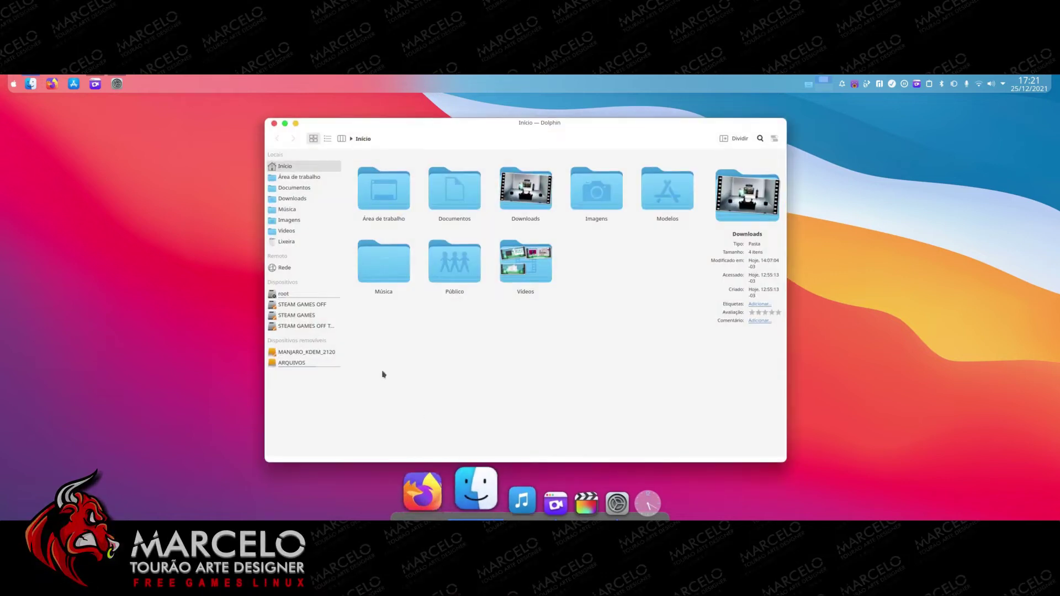
pyautogui.click(295, 123)
pyautogui.click(473, 496)
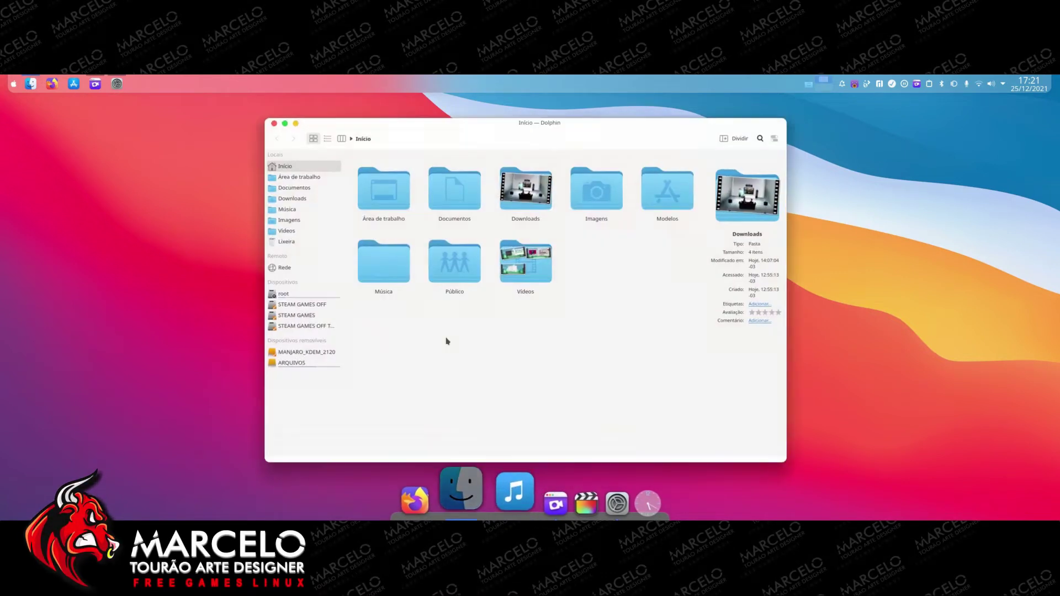
pyautogui.click(284, 124)
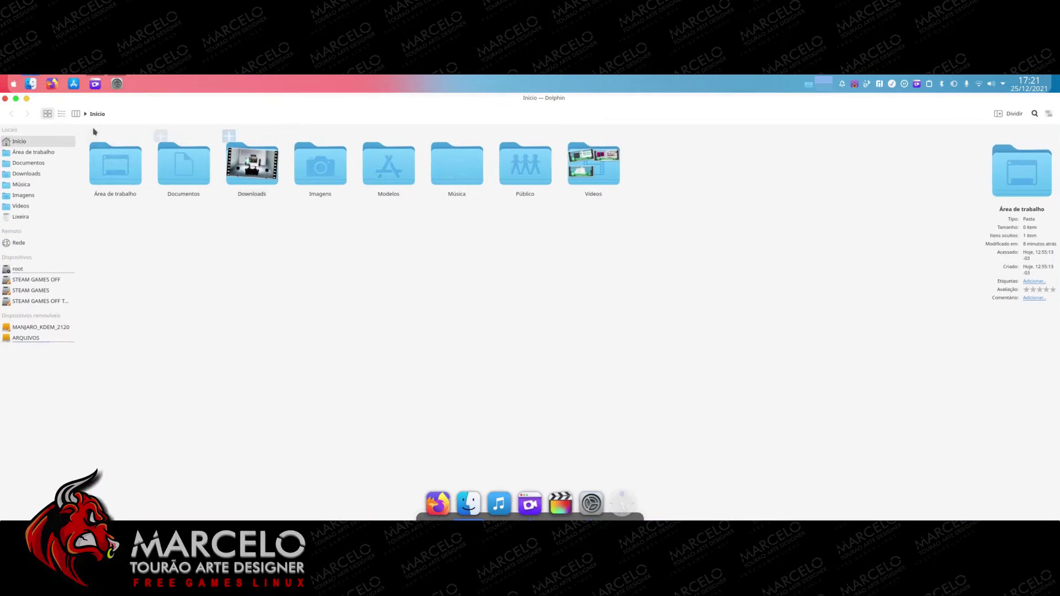
pyautogui.click(20, 98)
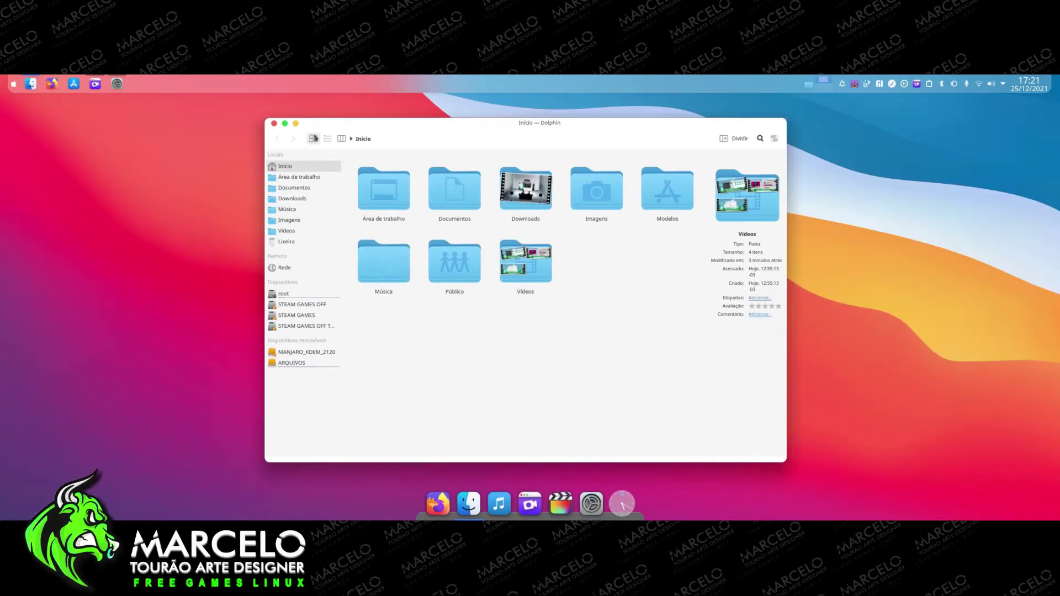
pyautogui.click(275, 124)
# Reopen System Settings and apply the Breeze Light cursor theme
pyautogui.click(592, 503)
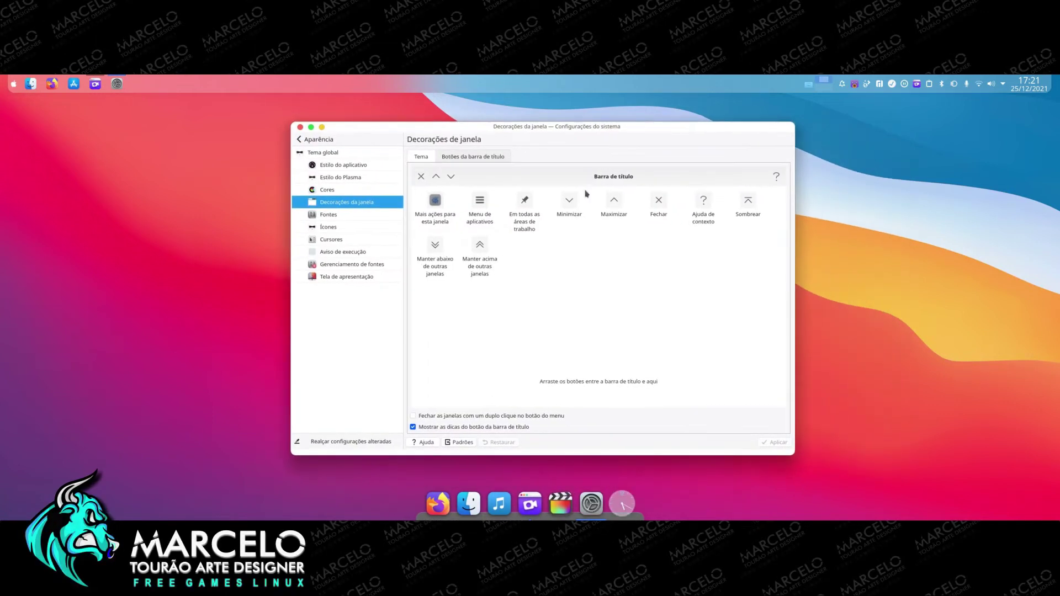
pyautogui.click(325, 218)
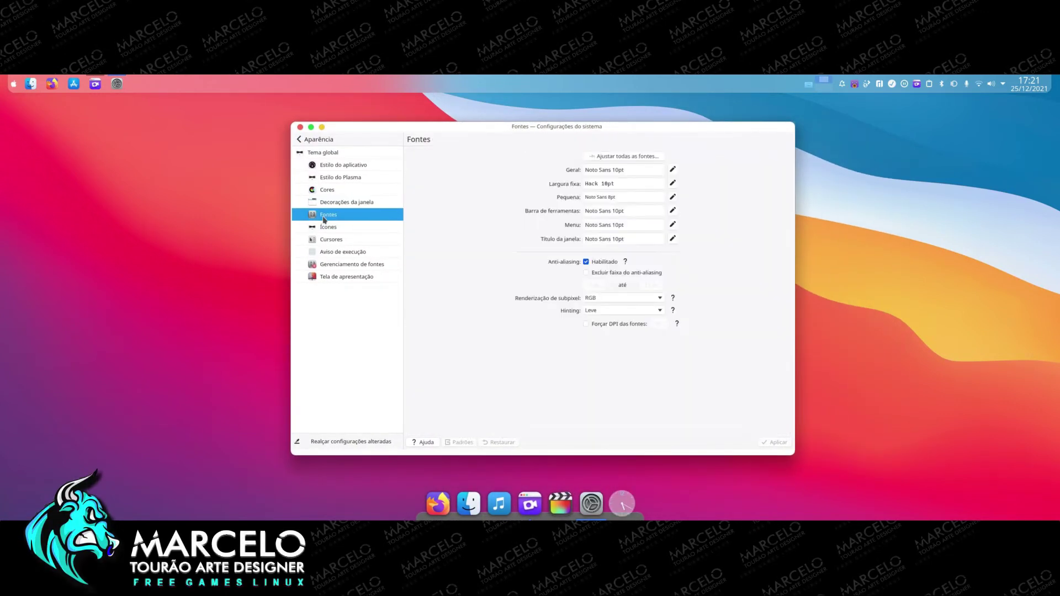
pyautogui.click(331, 228)
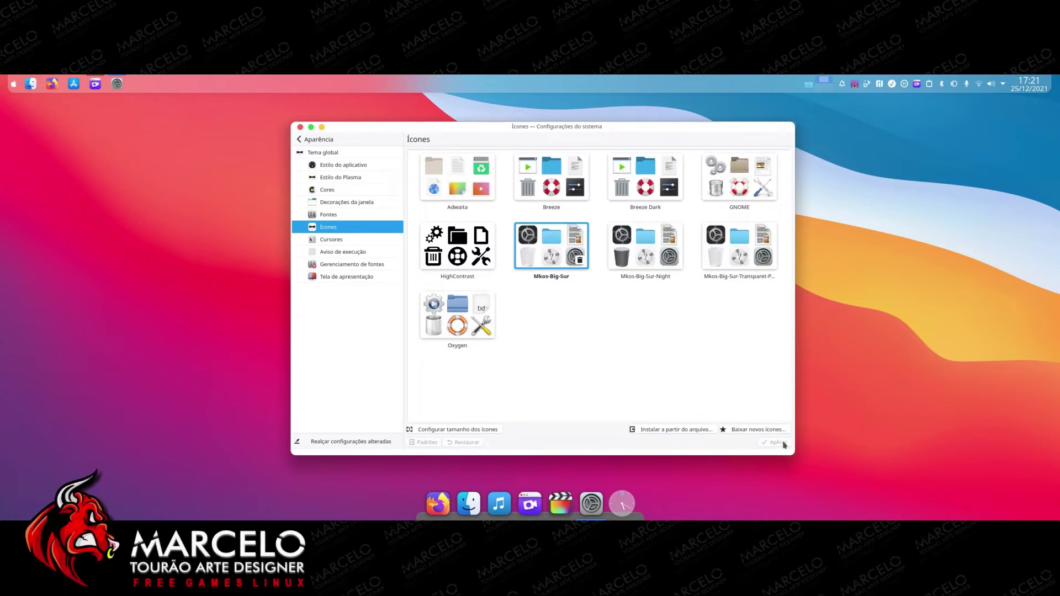
pyautogui.click(361, 242)
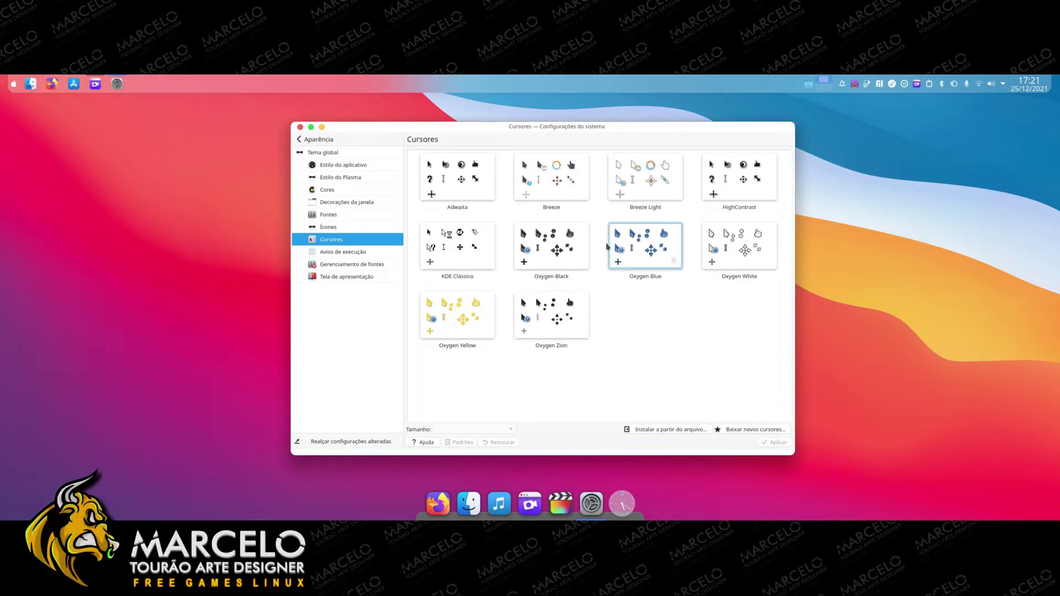
pyautogui.click(634, 175)
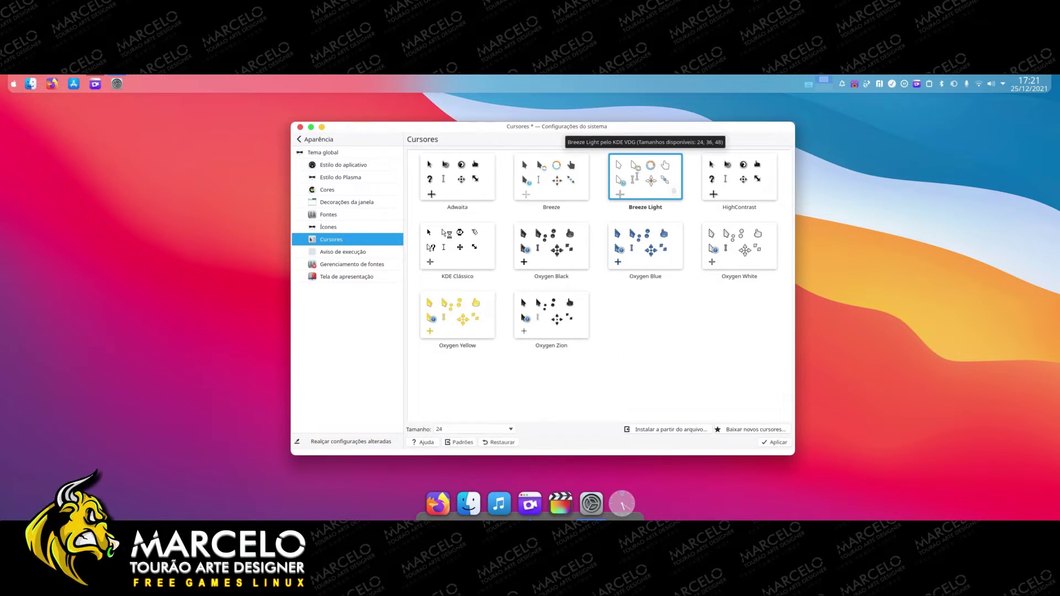
pyautogui.click(784, 446)
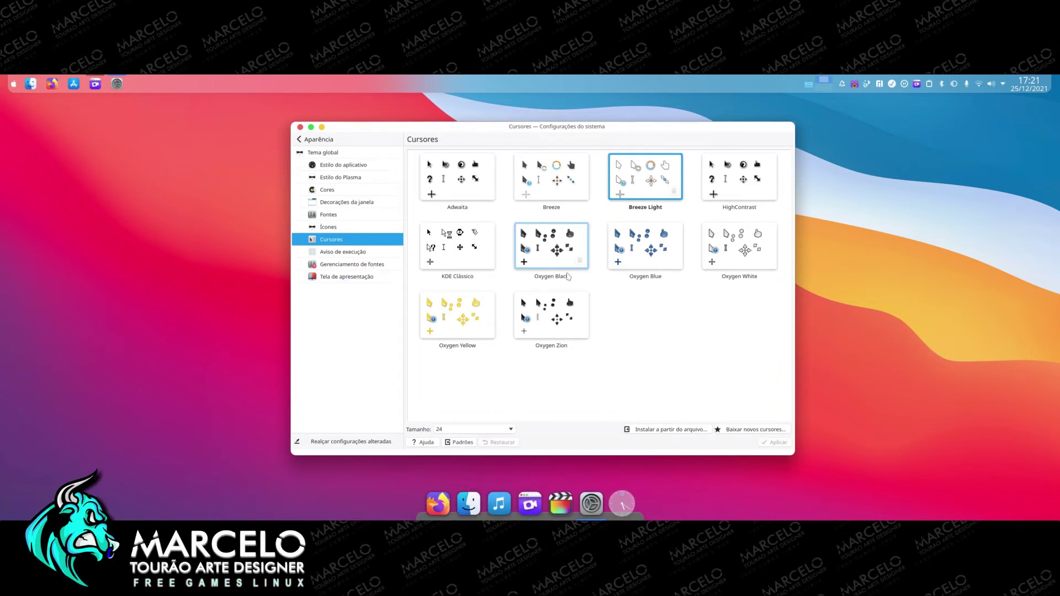
# Review the launch feedback, font management and splash screen settings in the Aparência category
pyautogui.click(362, 253)
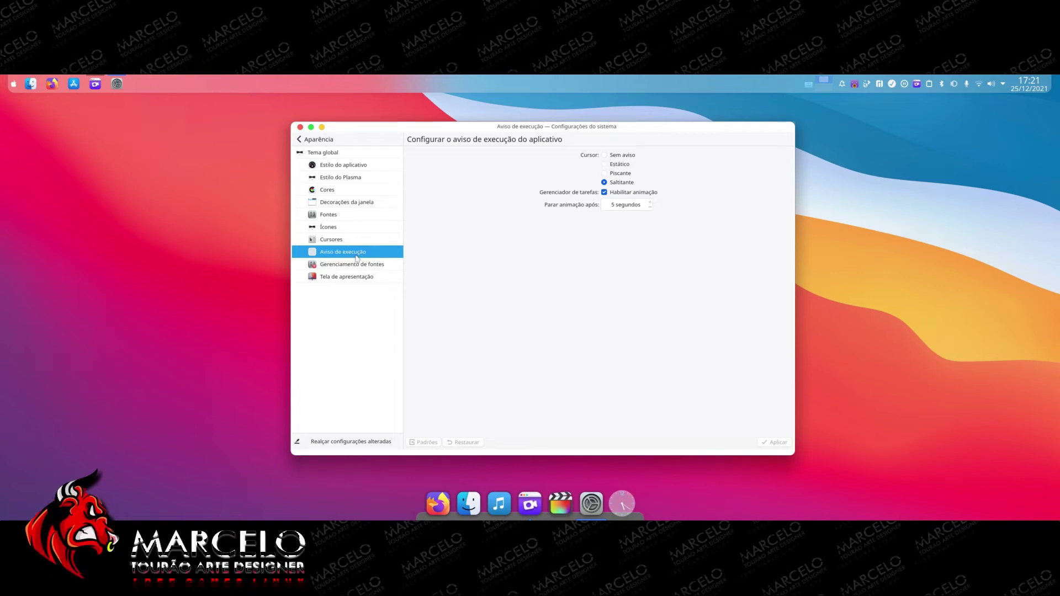
pyautogui.click(352, 269)
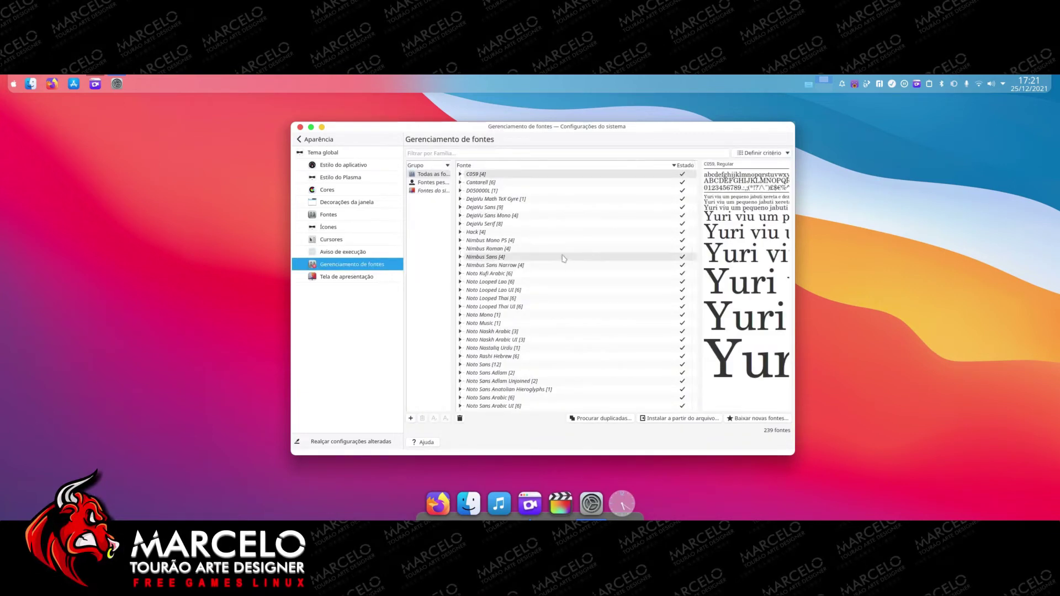
pyautogui.click(341, 278)
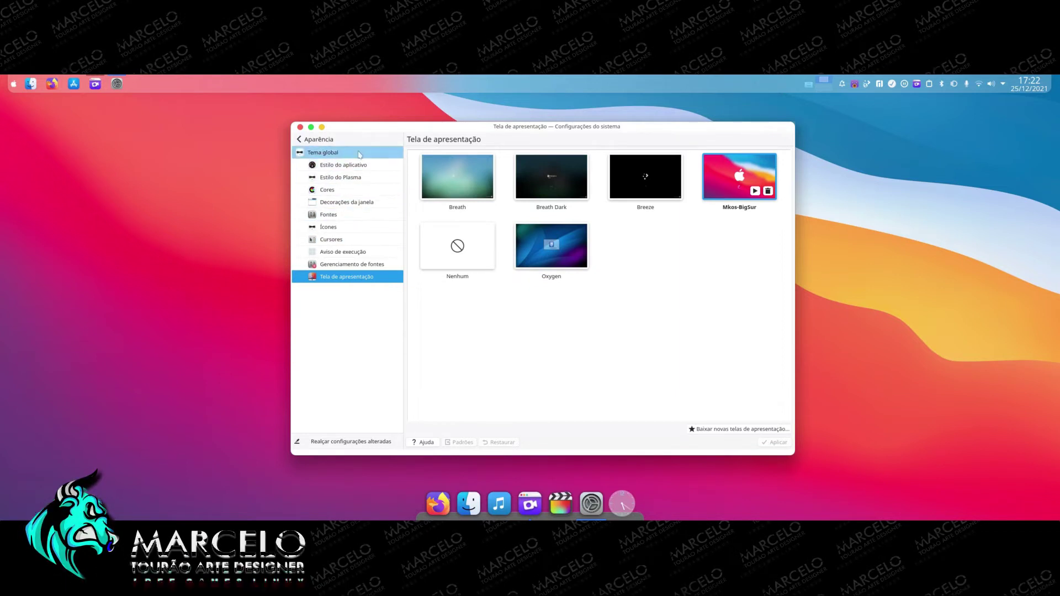
# Leave the appearance settings and examine the Manjaro hardware driver list and the available kernels
pyautogui.click(300, 142)
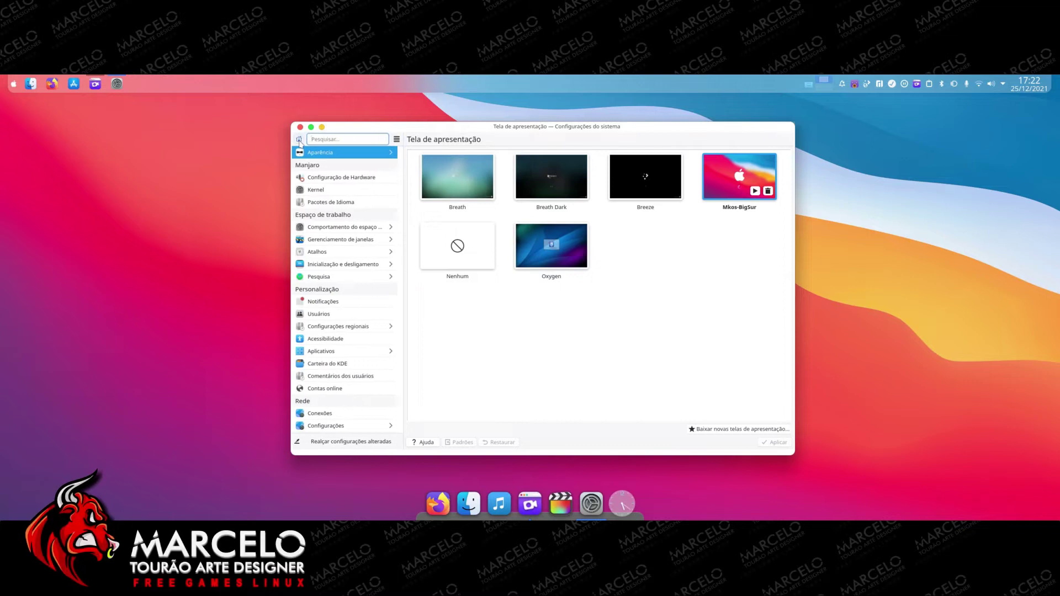
pyautogui.click(343, 177)
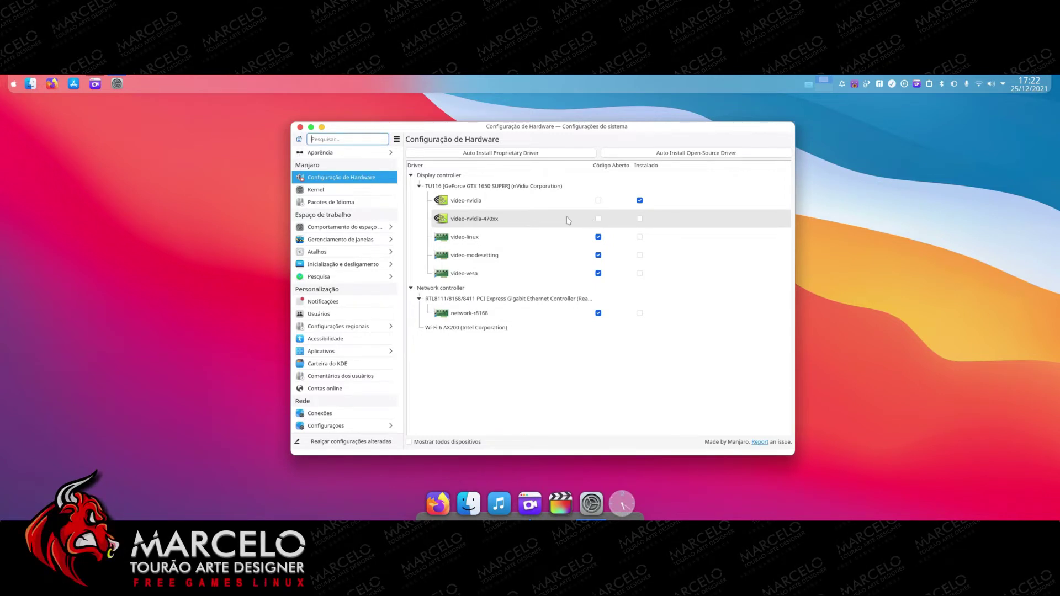
pyautogui.click(356, 191)
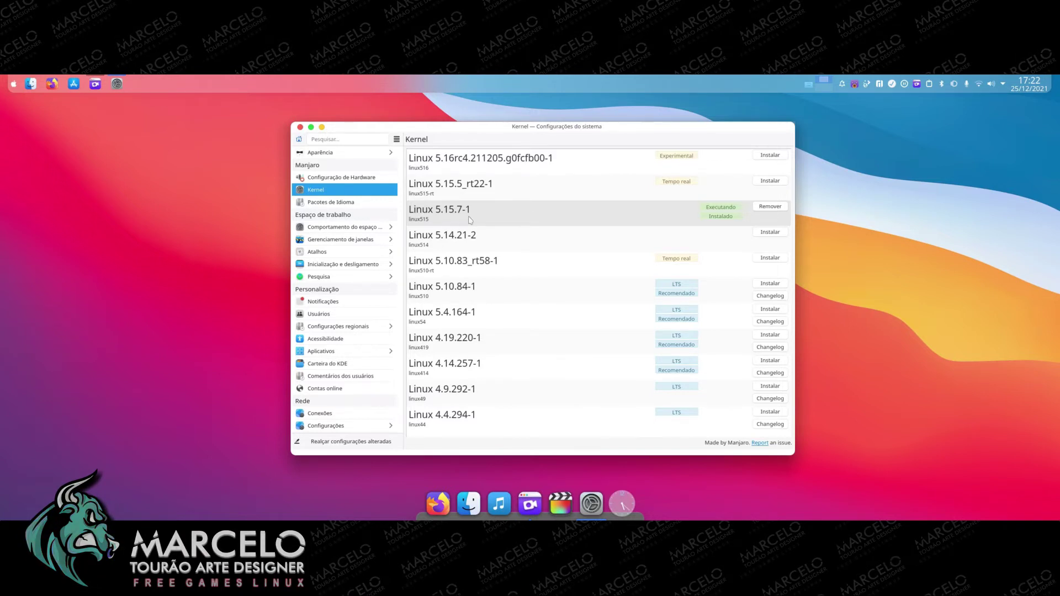
# Install all the available additional language packages, authorize it with the account password, and close the finished installation dialog
pyautogui.click(333, 204)
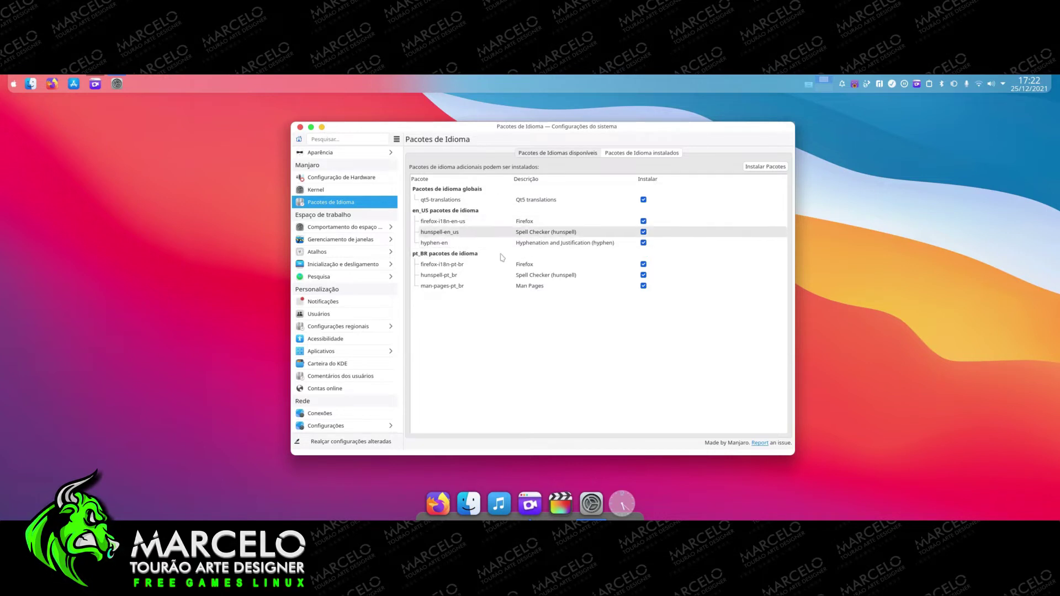
pyautogui.click(15, 84)
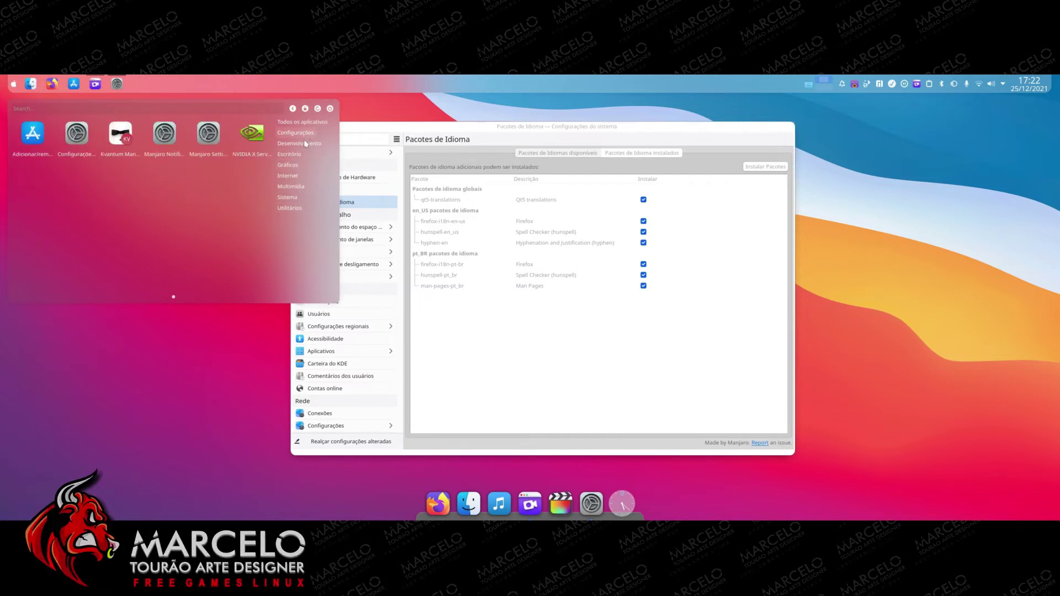
pyautogui.click(279, 379)
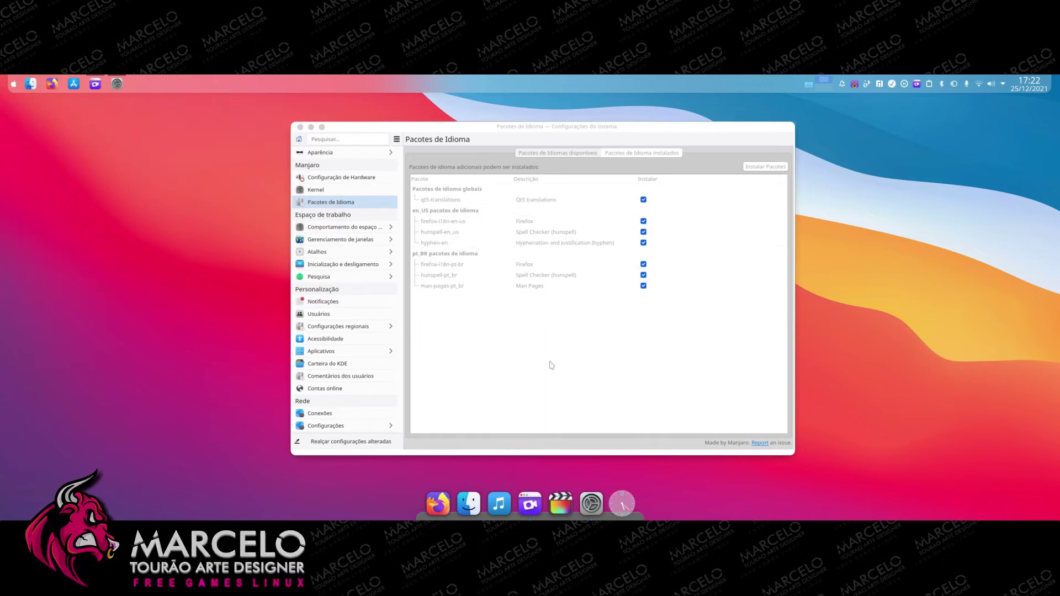
pyautogui.click(715, 161)
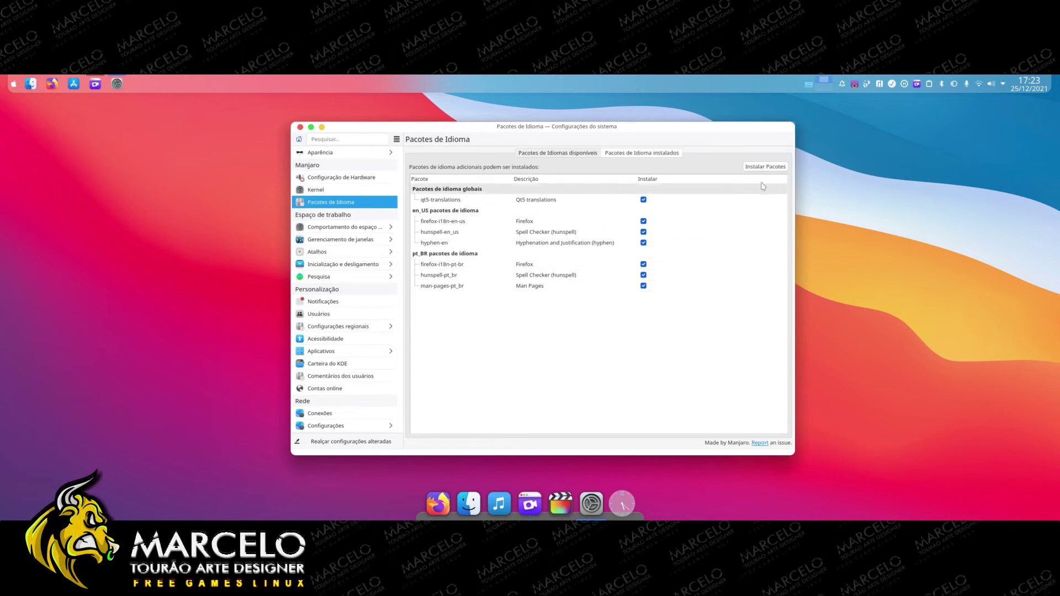
pyautogui.click(770, 167)
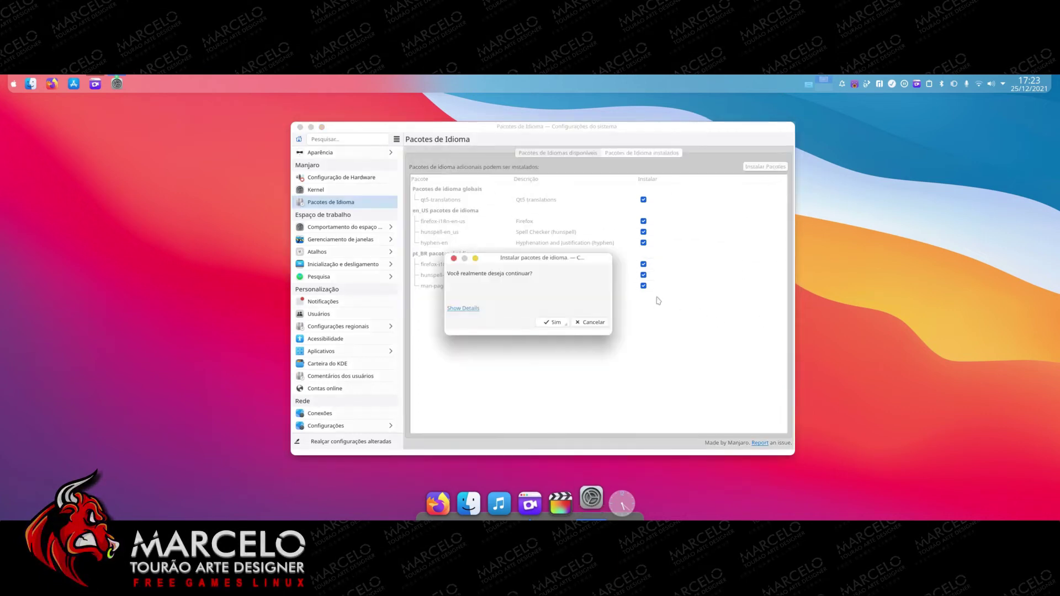
pyautogui.click(554, 324)
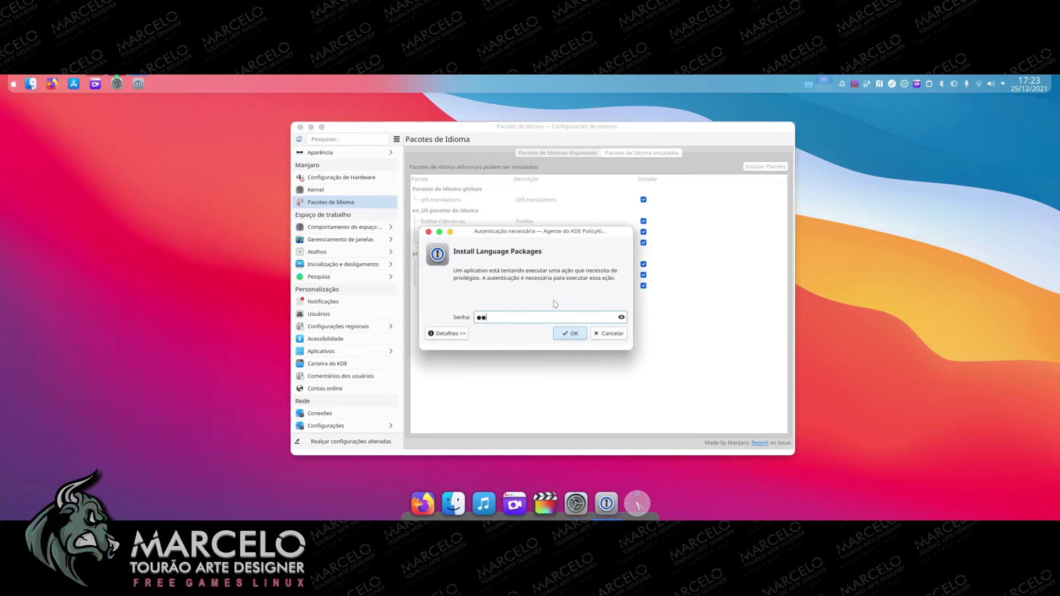
pyautogui.press('Return')
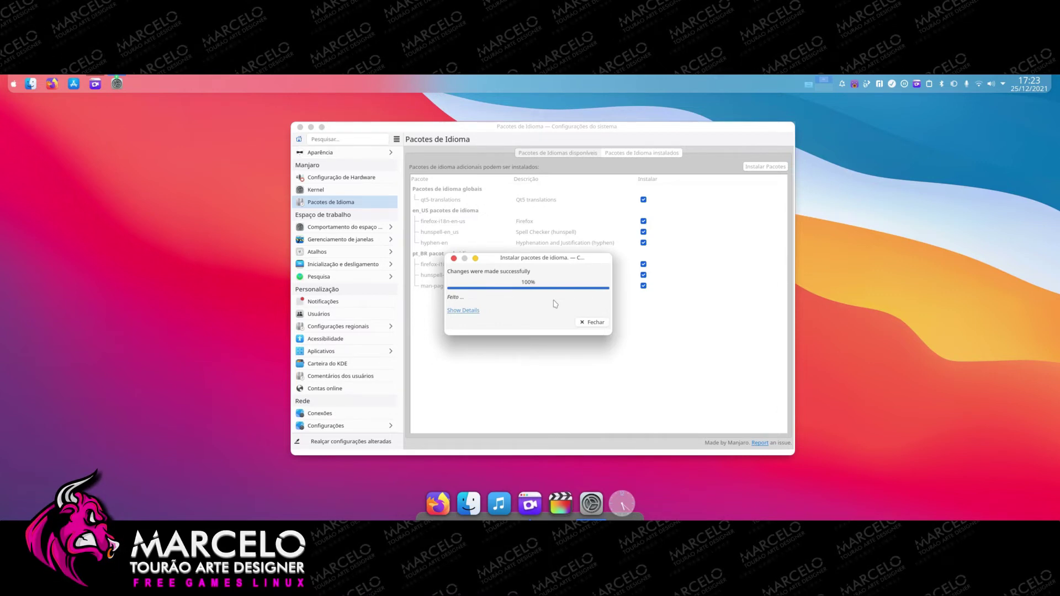
pyautogui.click(601, 323)
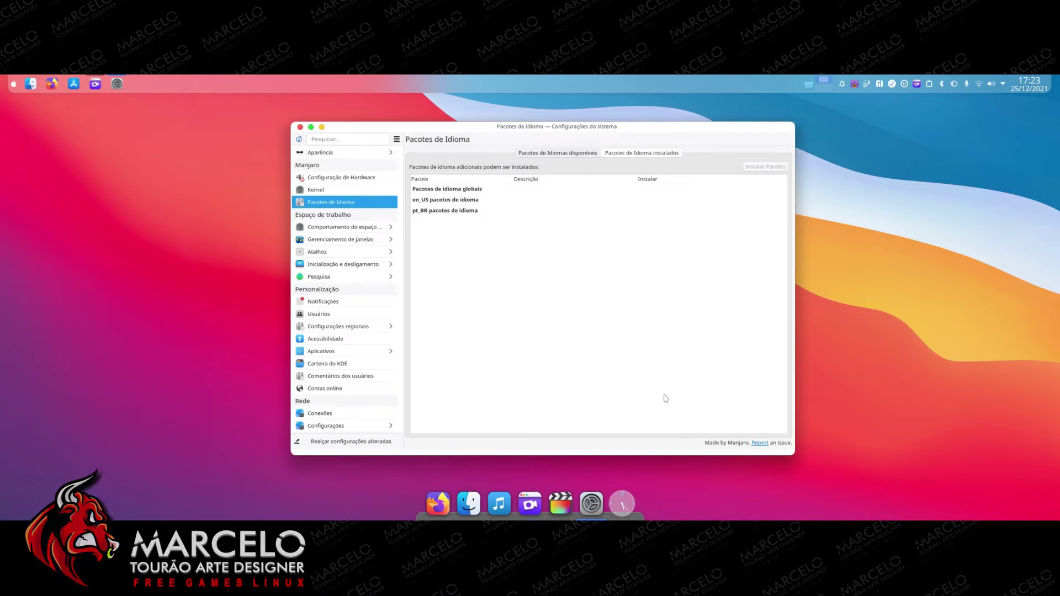
# Try a slower animation speed in the general workspace behavior settings and move it back to its previous position
pyautogui.click(332, 228)
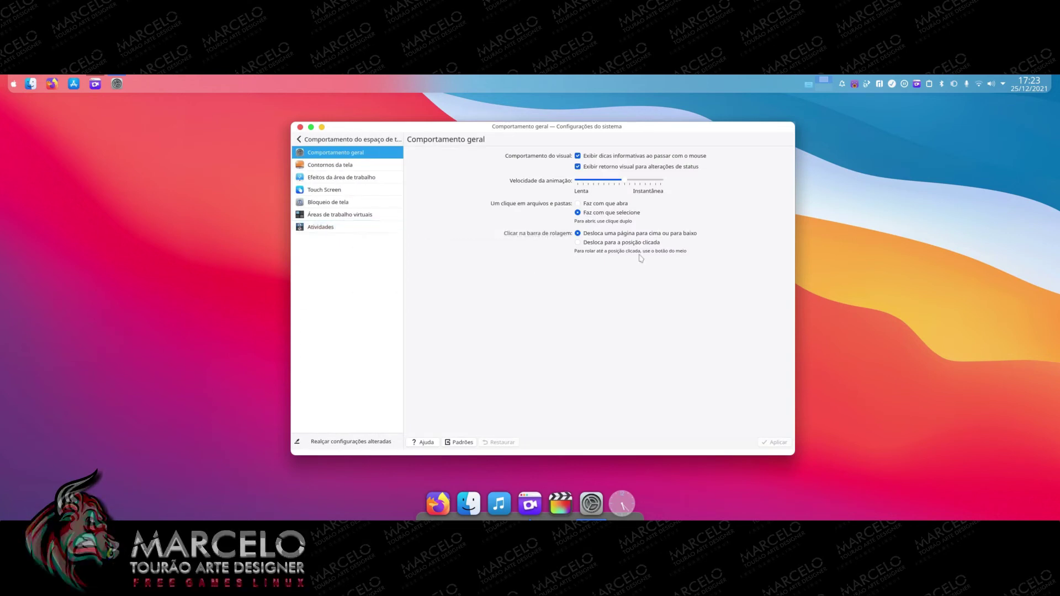
pyautogui.moveTo(624, 180); pyautogui.dragTo(620, 181)
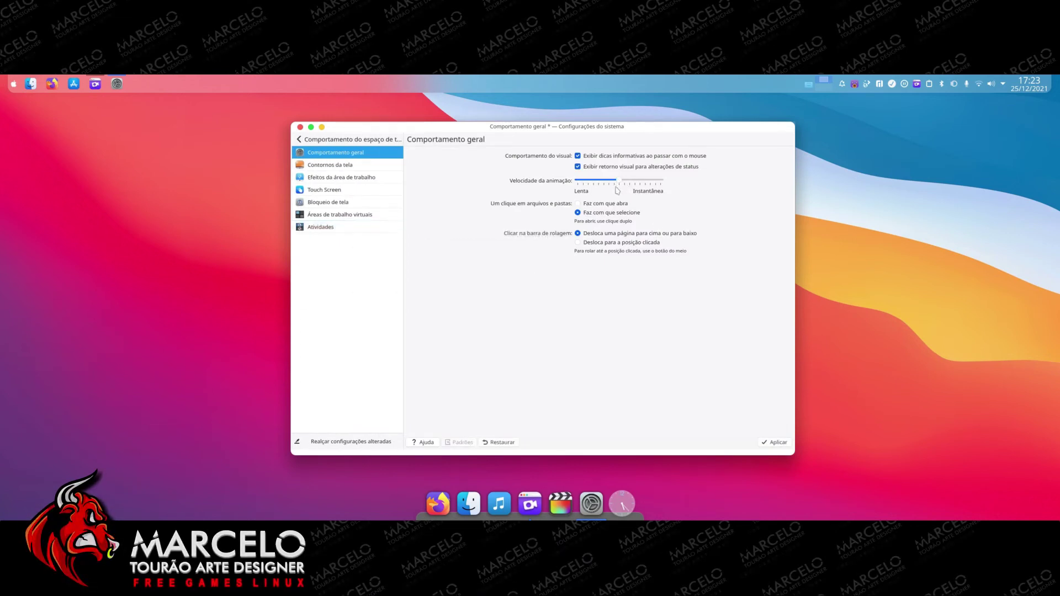
pyautogui.moveTo(623, 182); pyautogui.dragTo(626, 188)
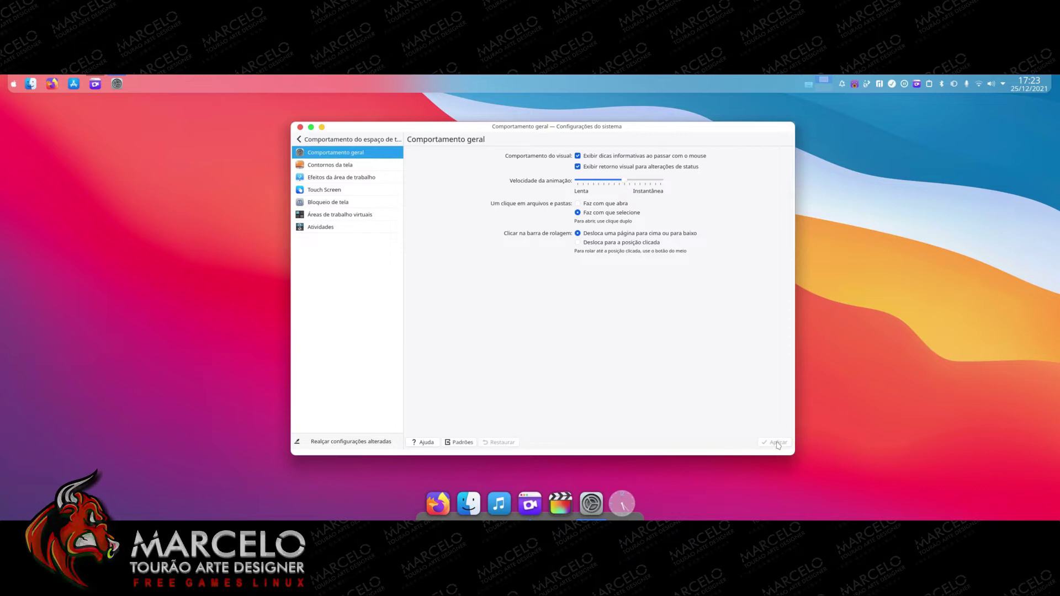
# In the desktop effects settings, enable the accessibility effects Animação de clique do mouse and Seguir o mouse
pyautogui.click(359, 164)
pyautogui.click(364, 178)
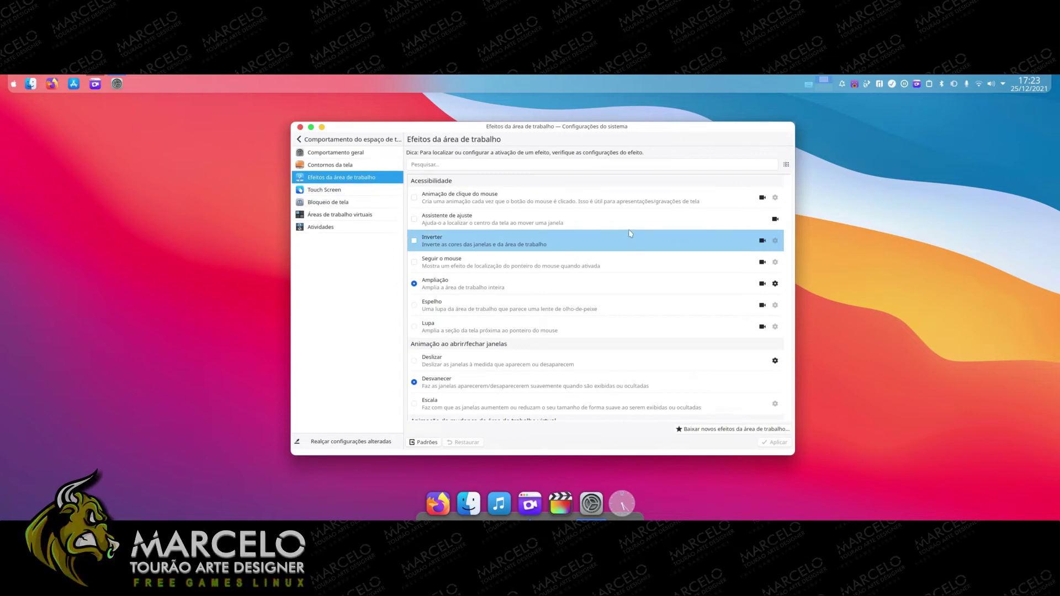
pyautogui.click(413, 198)
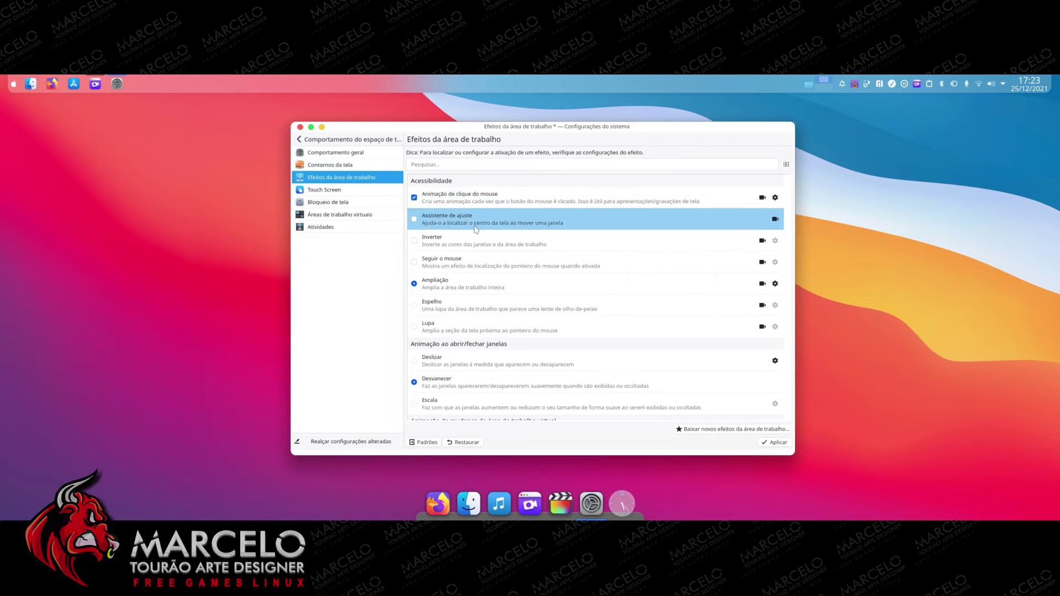
pyautogui.scroll(-1, 435, 216)
pyautogui.click(415, 213)
# Enable the Despedaçar effect among the appearance effects so closed windows fall into pieces
pyautogui.scroll(-1, 529, 227)
pyautogui.scroll(-1, 530, 227)
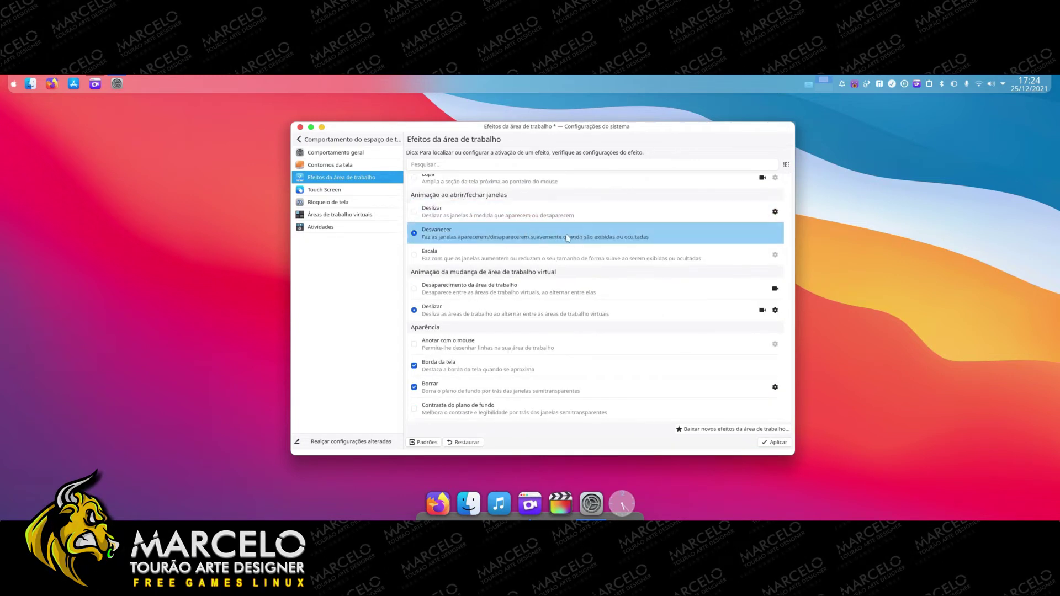
pyautogui.scroll(-1, 559, 245)
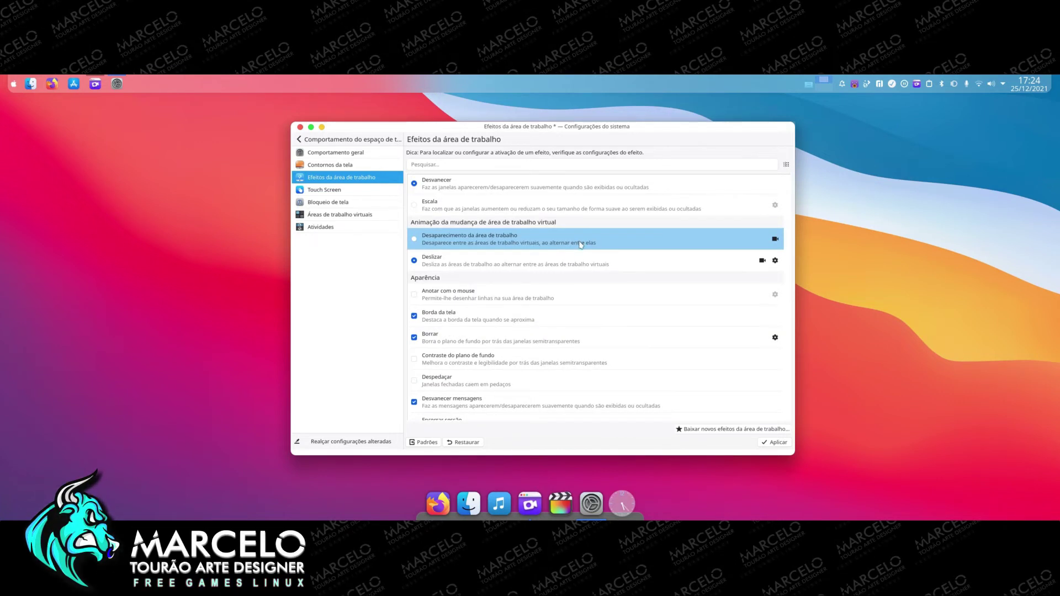
pyautogui.scroll(-1, 580, 246)
pyautogui.scroll(-1, 579, 246)
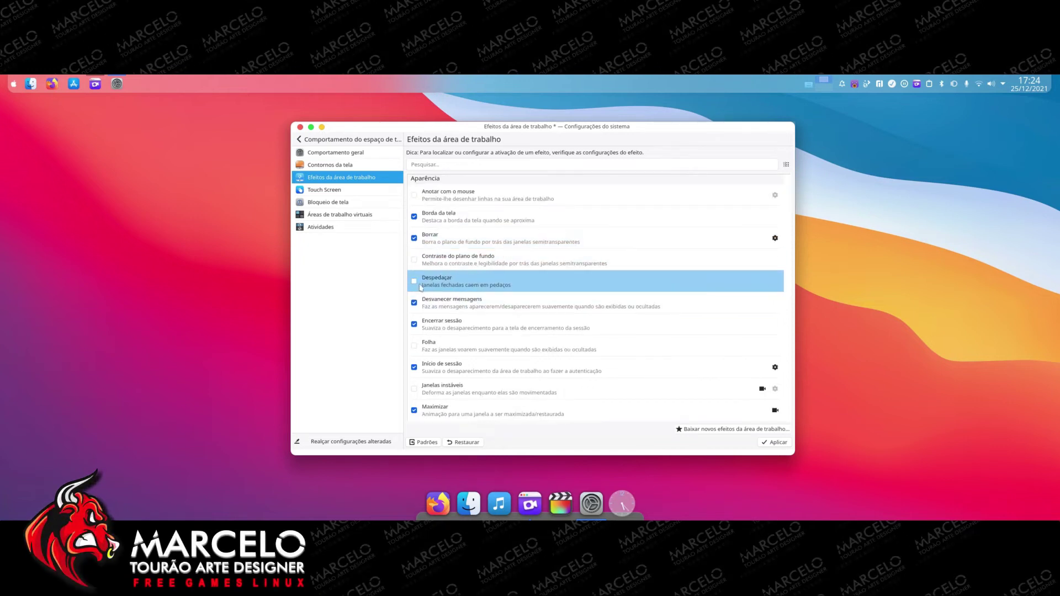
pyautogui.click(414, 282)
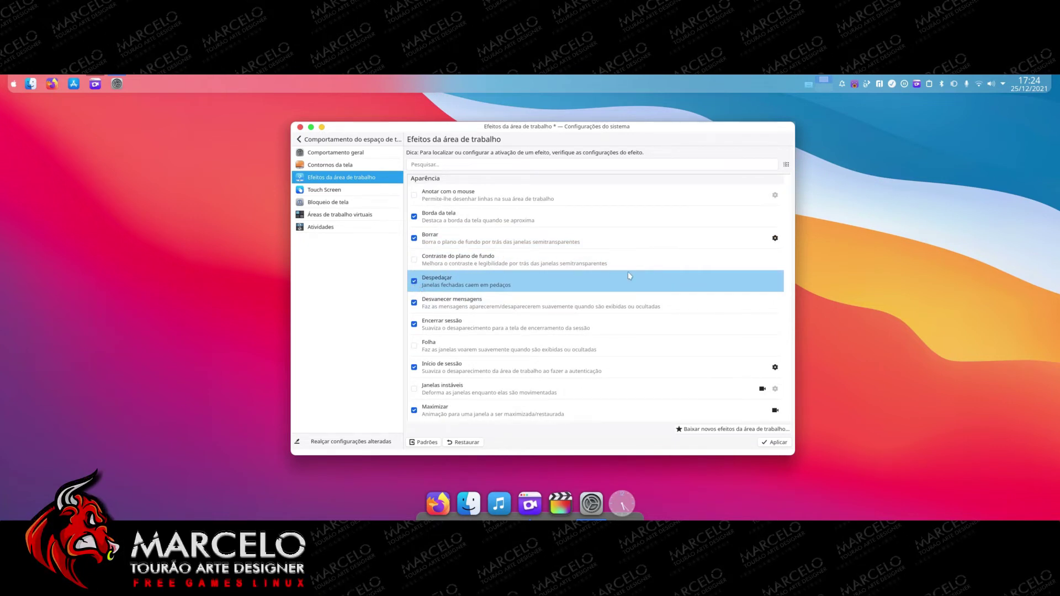
# Choose Lâmpada mágica instead of Achatar as the window minimize effect and apply the desktop effects
pyautogui.scroll(-1, 626, 282)
pyautogui.scroll(-1, 622, 288)
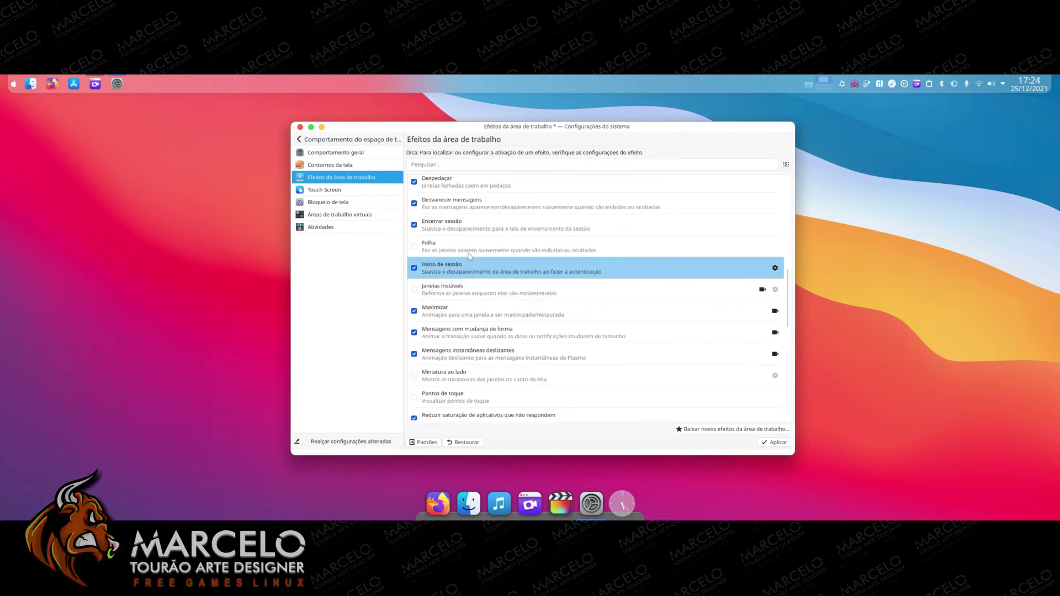
pyautogui.moveTo(431, 131)
pyautogui.mouseDown()
pyautogui.moveTo(481, 131)
pyautogui.moveTo(434, 129)
pyautogui.mouseUp()
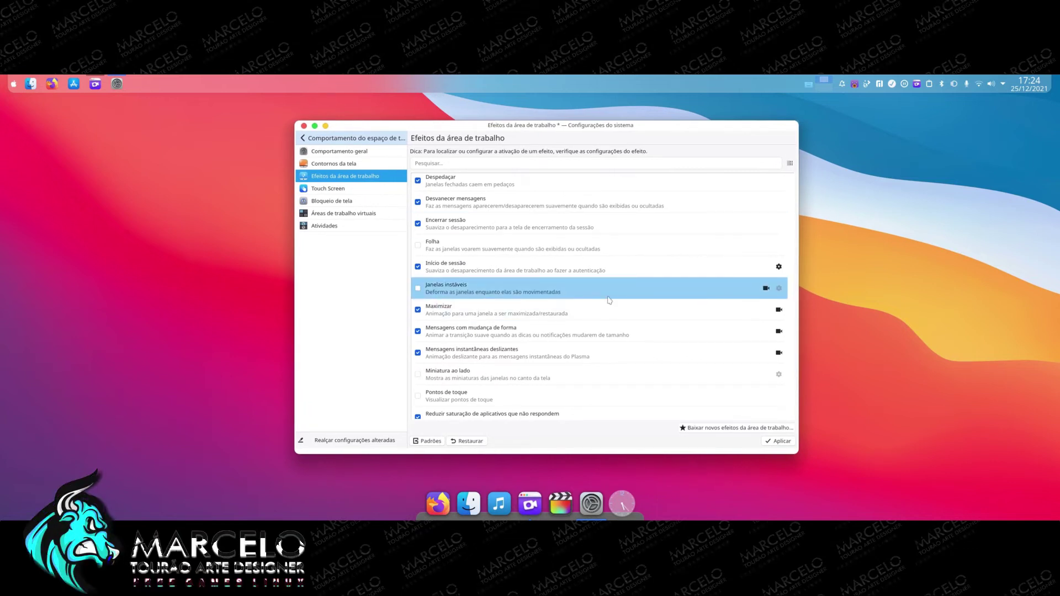
pyautogui.scroll(-4, 608, 297)
pyautogui.scroll(-2, 610, 297)
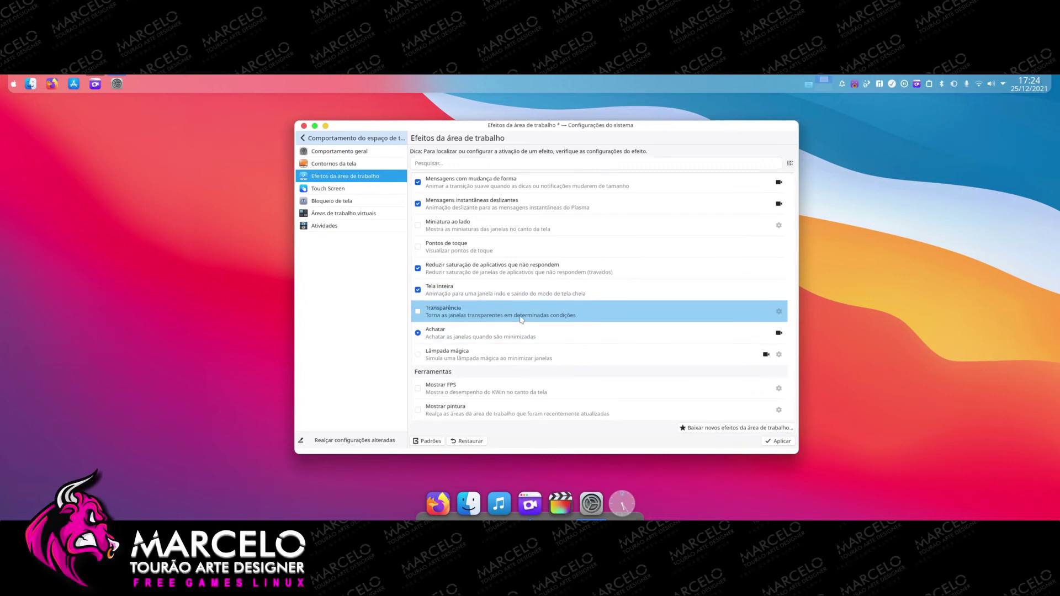
pyautogui.scroll(-2, 494, 312)
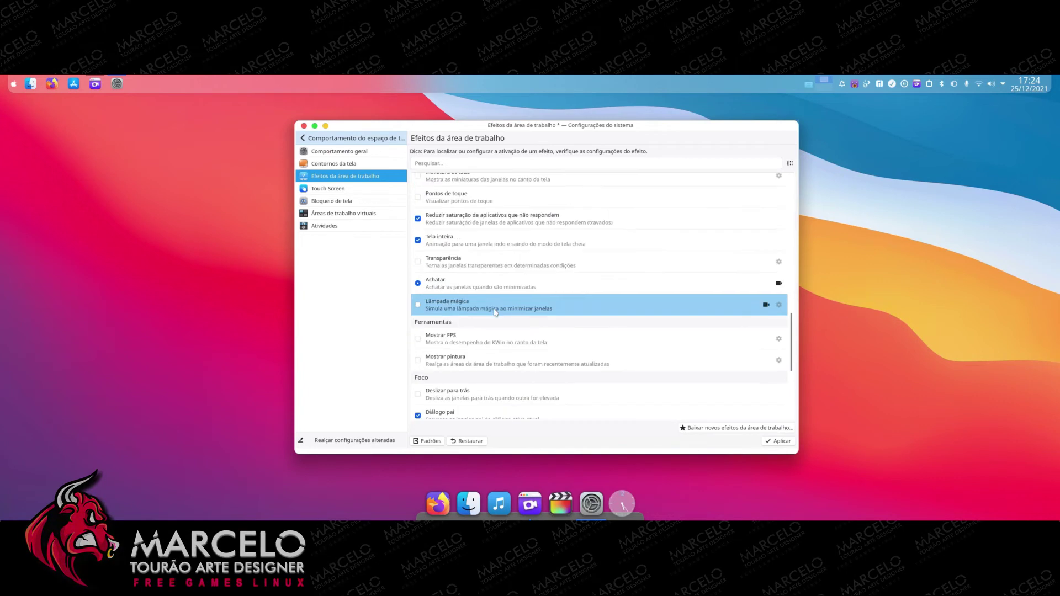
pyautogui.click(418, 305)
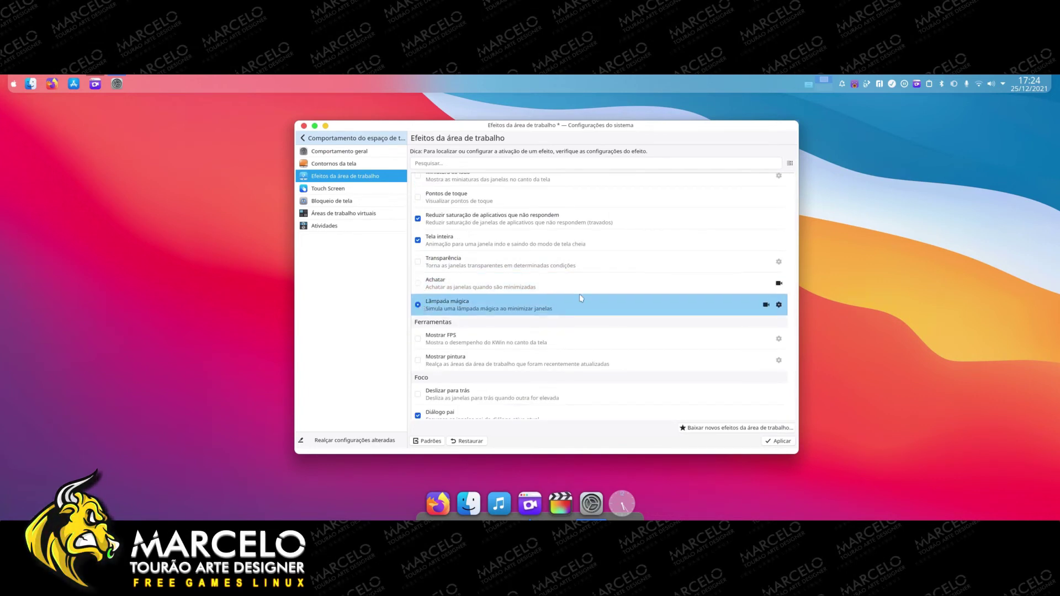
pyautogui.scroll(-8, 580, 298)
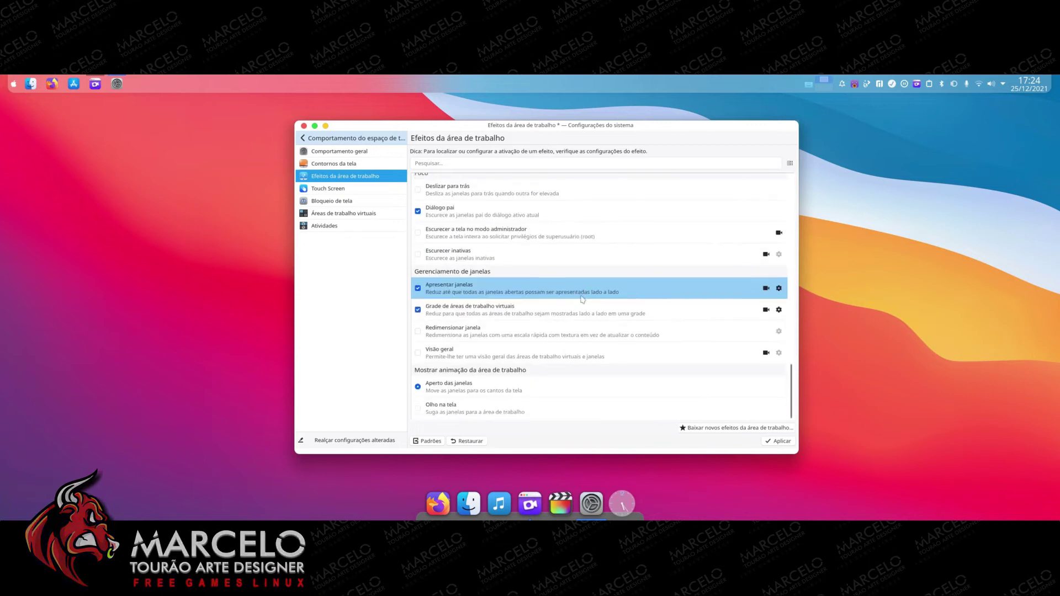
pyautogui.scroll(8, 568, 284)
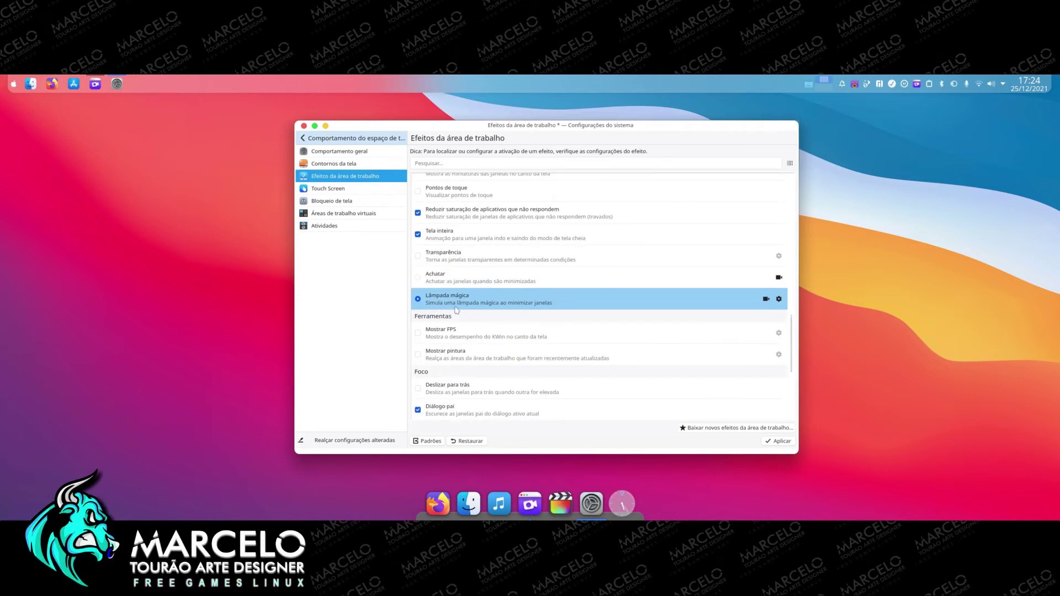
pyautogui.click(780, 441)
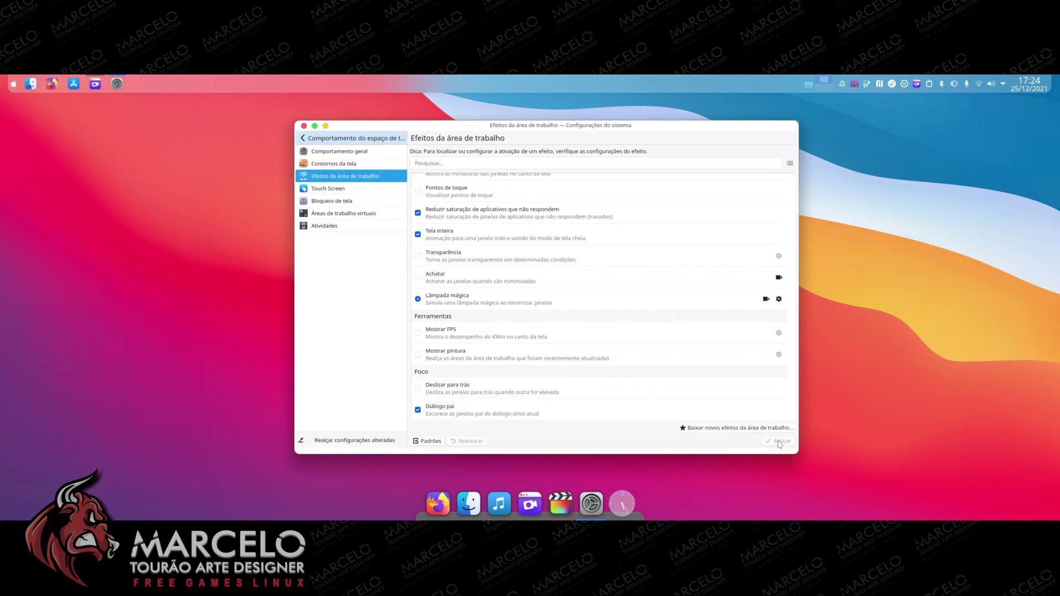
# Check the new window effects by moving the System Settings window, minimizing it, reopening it and minimizing it again
pyautogui.moveTo(608, 136); pyautogui.dragTo(590, 135)
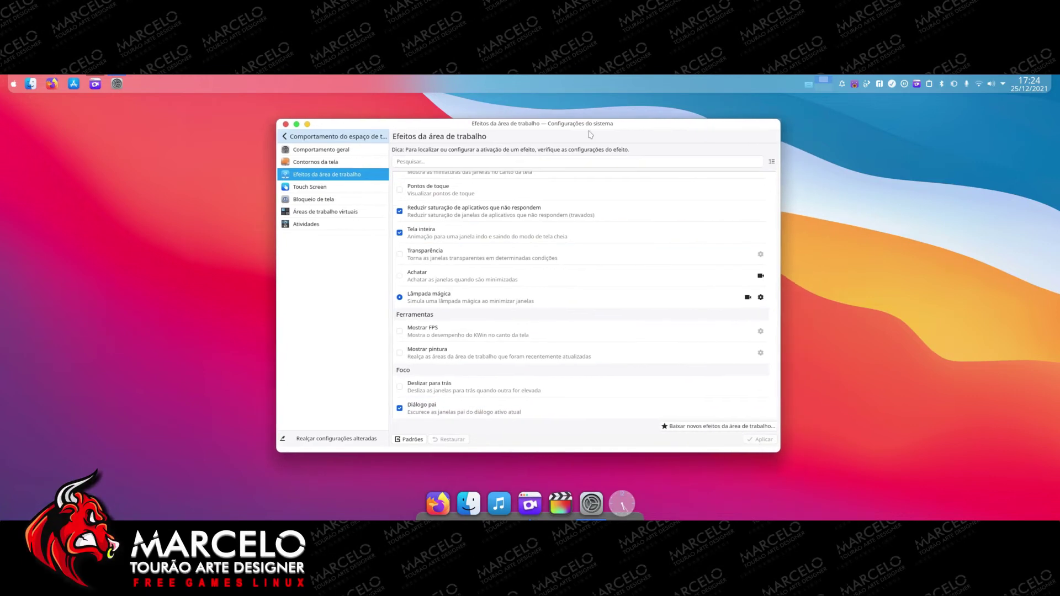
pyautogui.click(307, 125)
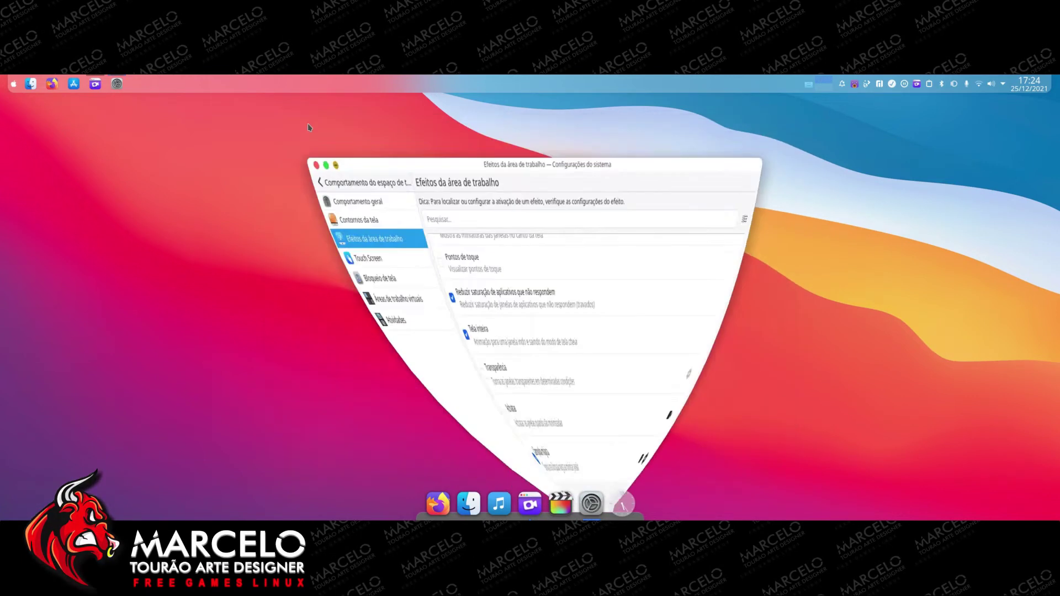
pyautogui.click(587, 488)
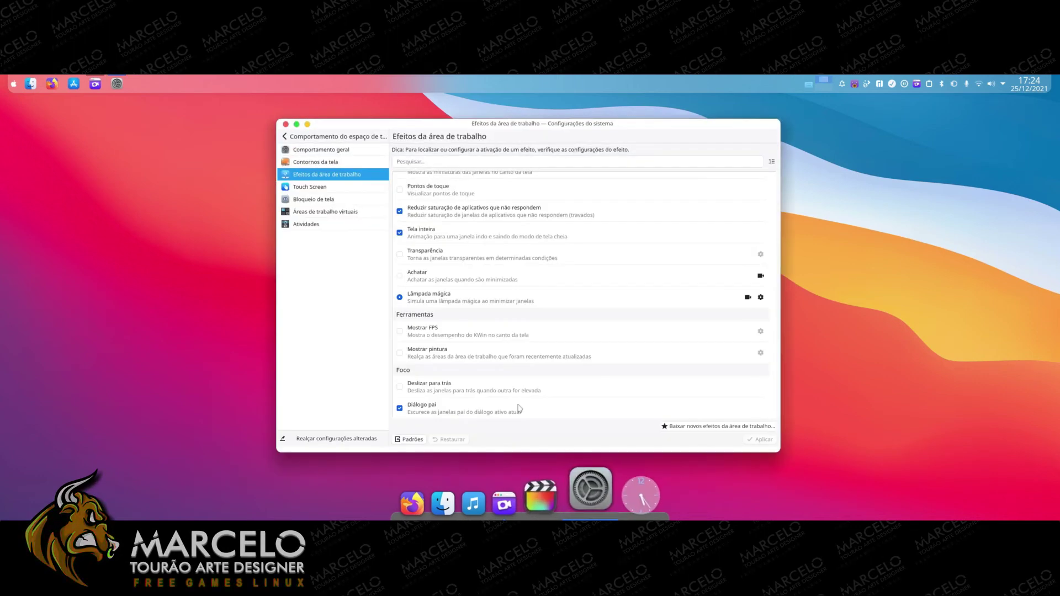
pyautogui.click(309, 127)
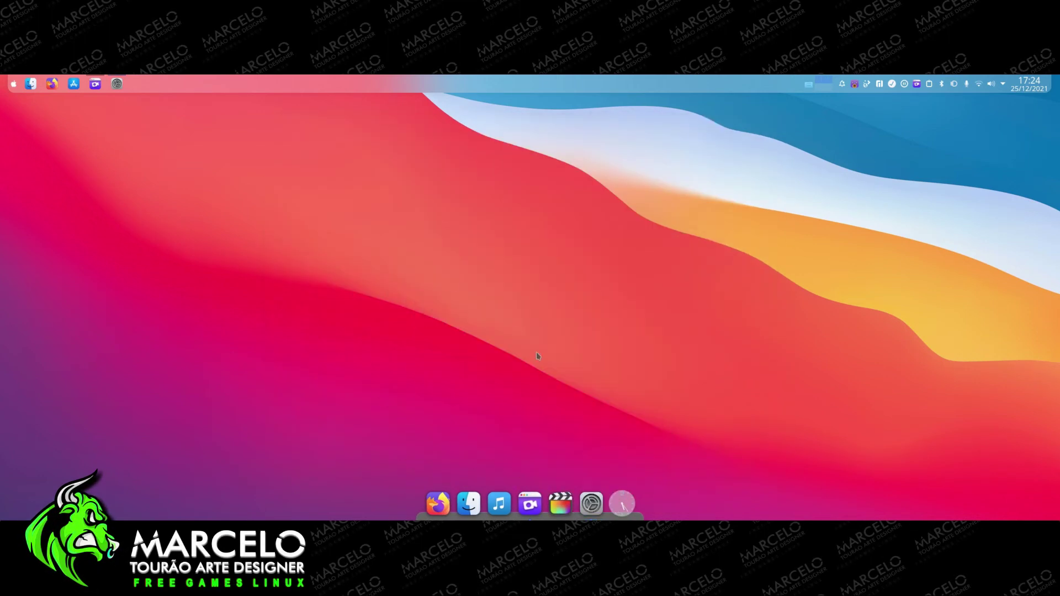
# Disable automatic screen locking in Bloqueio de tela, both after a delay and after resuming from suspension, and apply the change
pyautogui.click(602, 489)
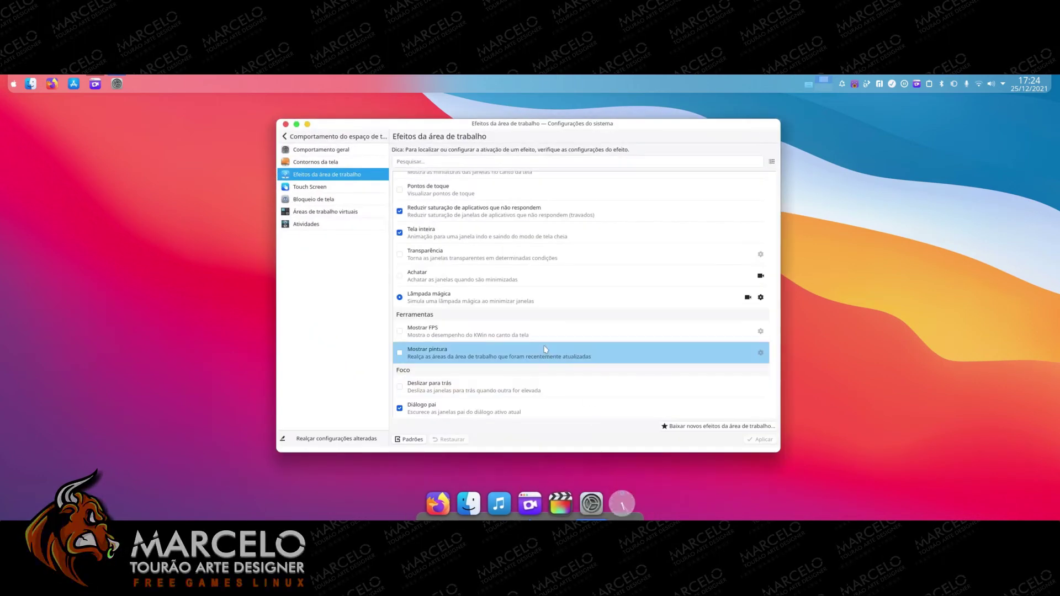
pyautogui.click(334, 188)
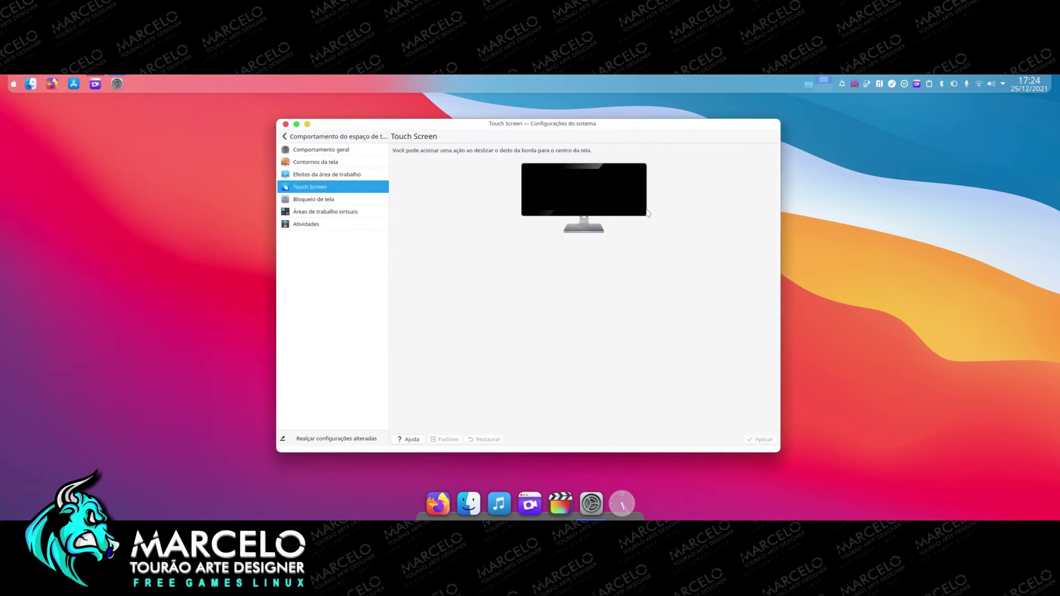
pyautogui.click(344, 202)
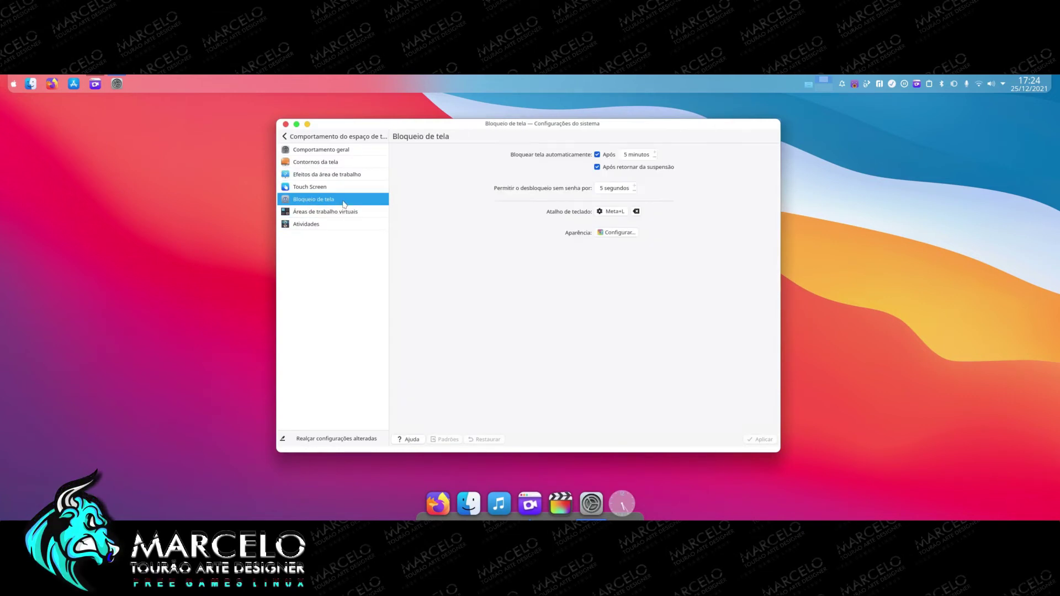
pyautogui.click(596, 155)
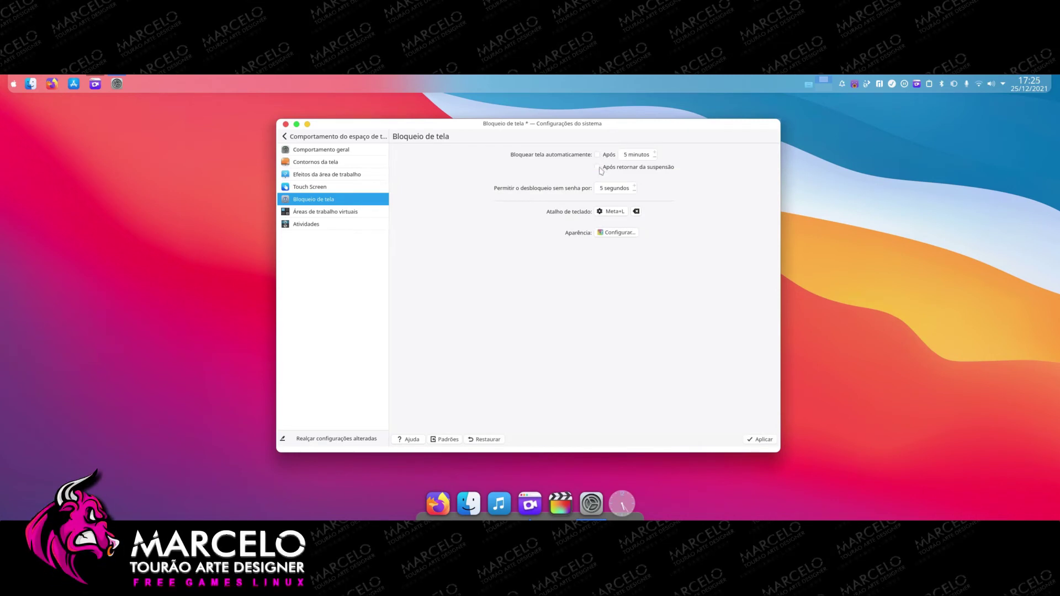
pyautogui.click(760, 440)
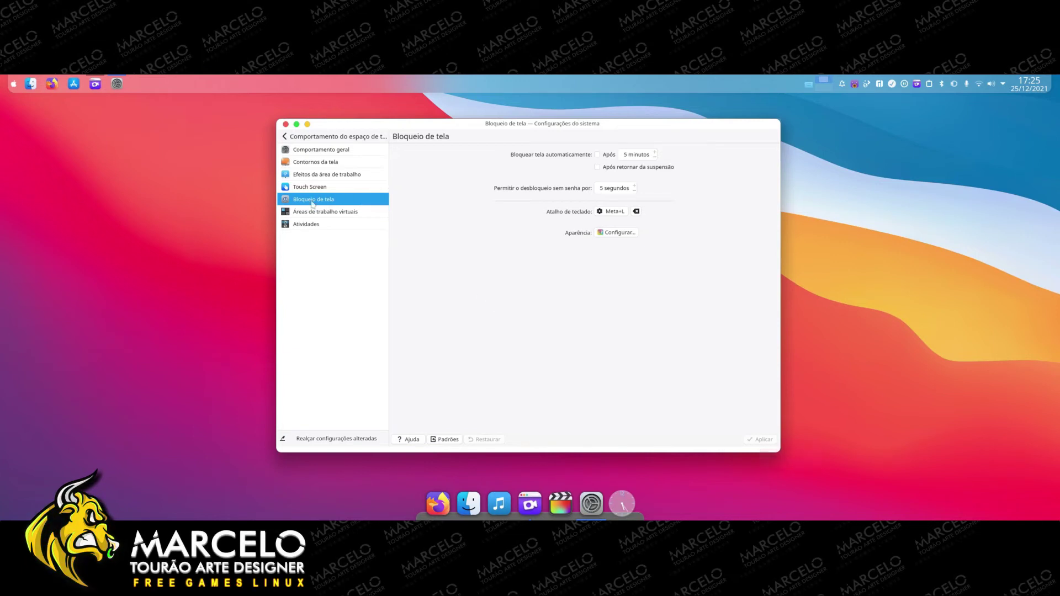
# Remove Área de trabalho 2 from the virtual desktops and apply the change
pyautogui.click(331, 212)
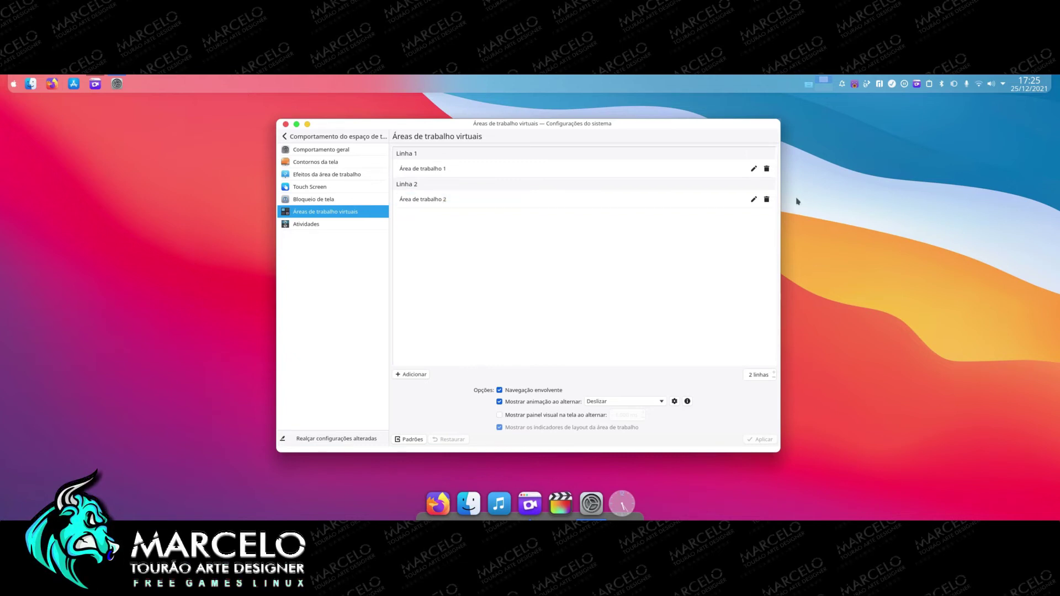
pyautogui.click(766, 200)
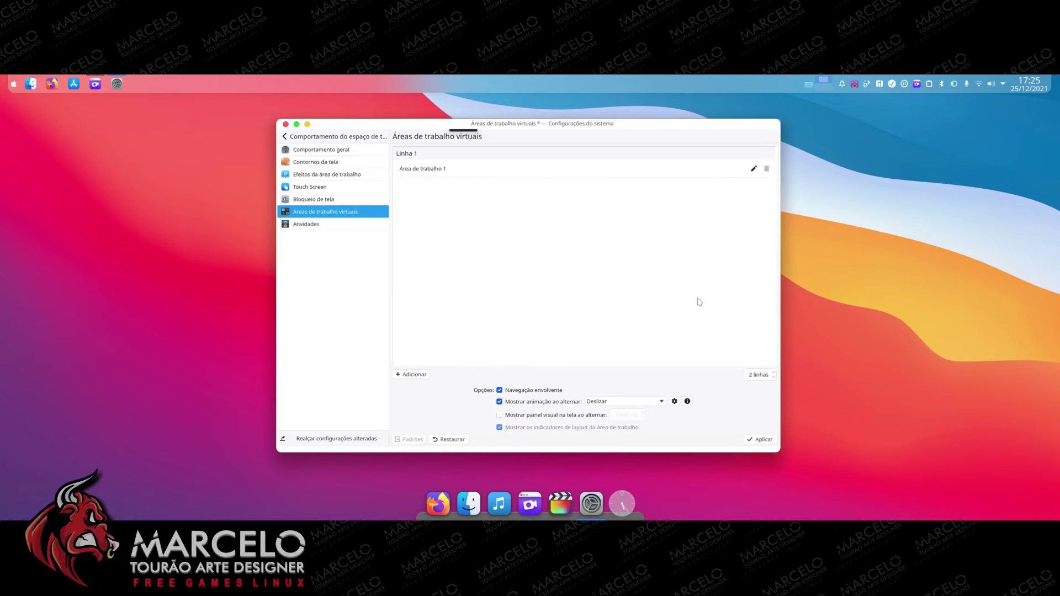
pyautogui.click(761, 442)
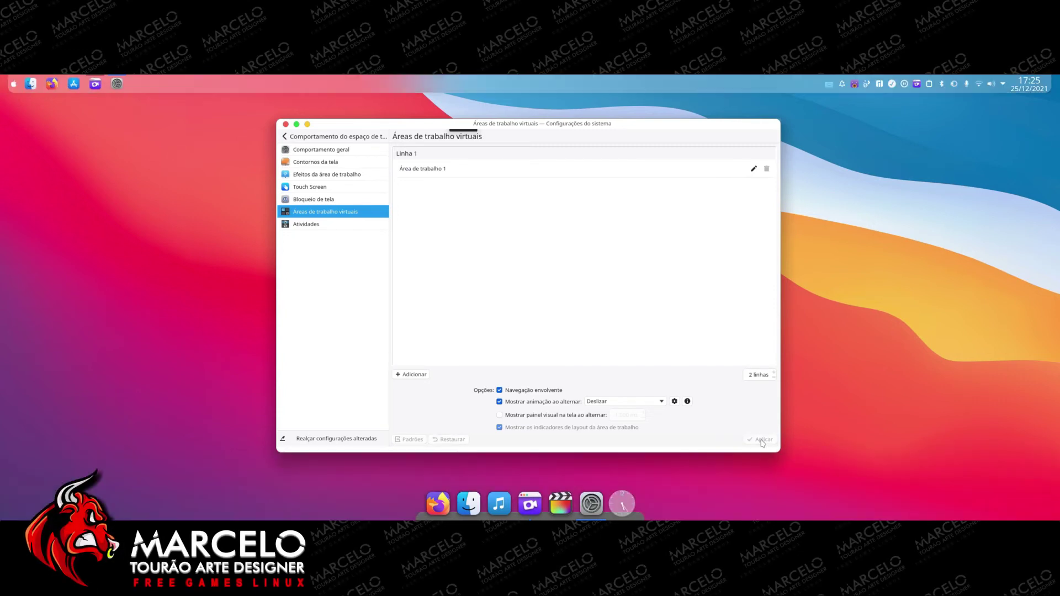
# Review the Atividades settings, including the Mudança and Privacidade options
pyautogui.click(353, 225)
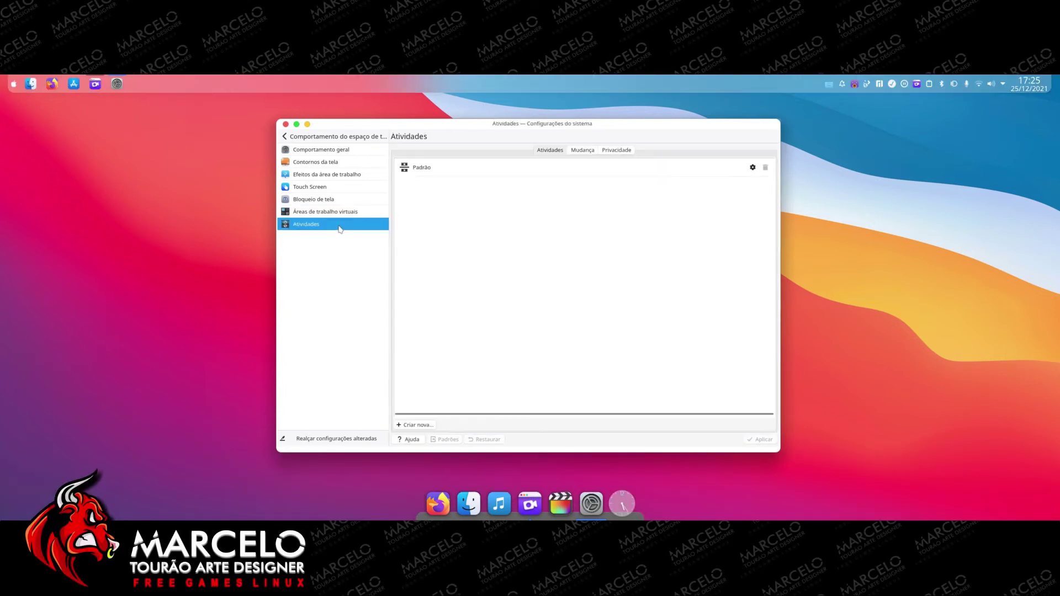
pyautogui.click(581, 151)
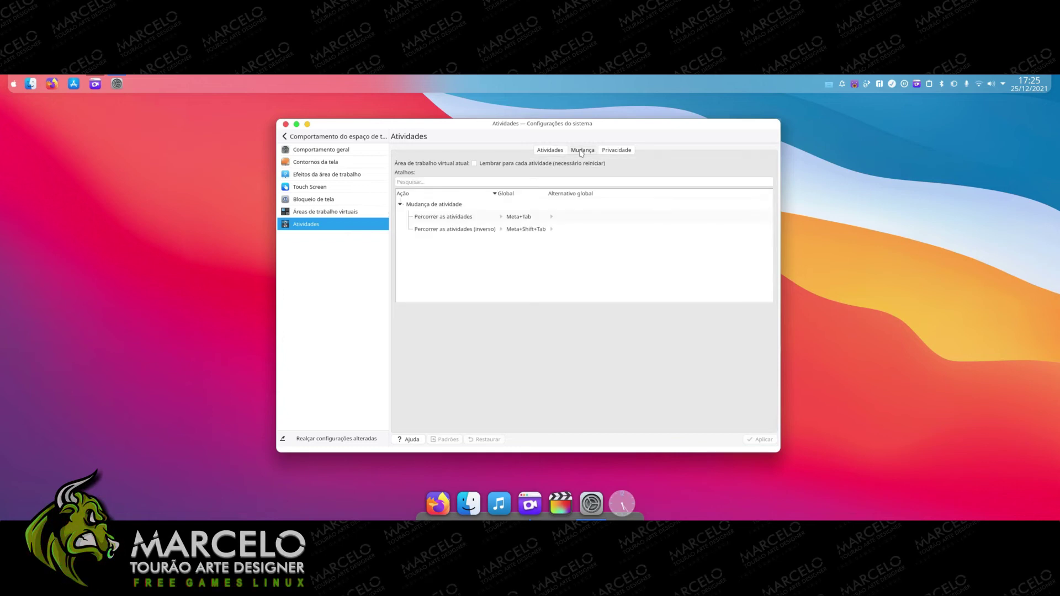
pyautogui.click(616, 154)
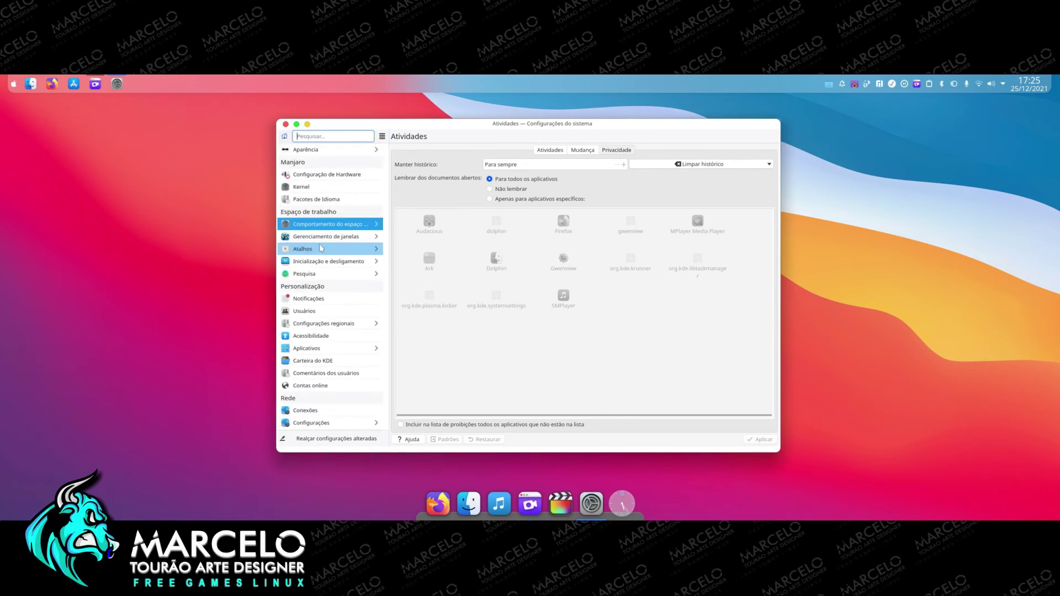
# Examine the Avançado window behavior options and the Atalhos settings
pyautogui.click(321, 237)
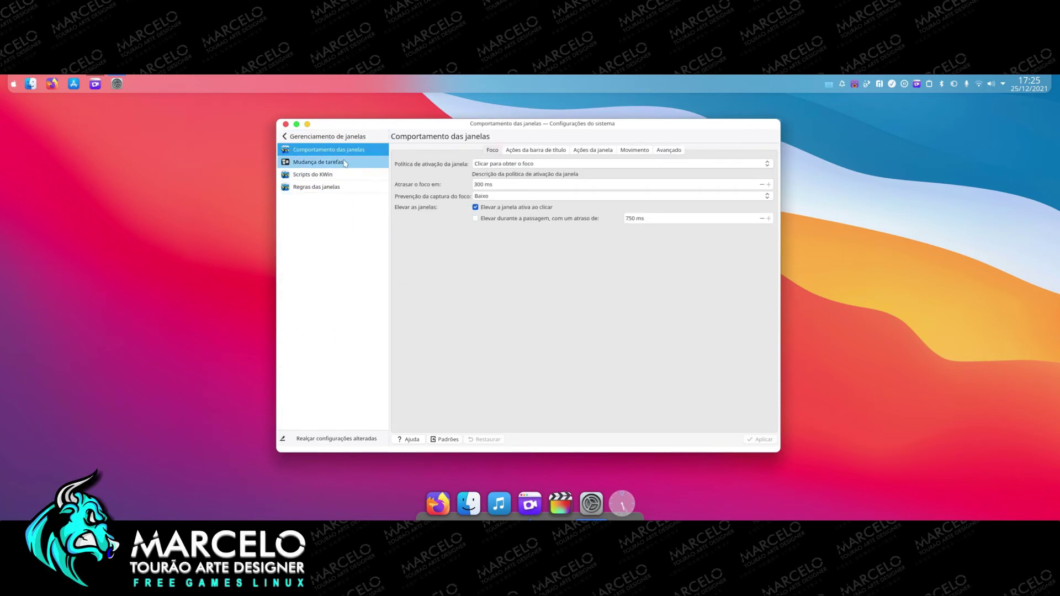
pyautogui.click(678, 151)
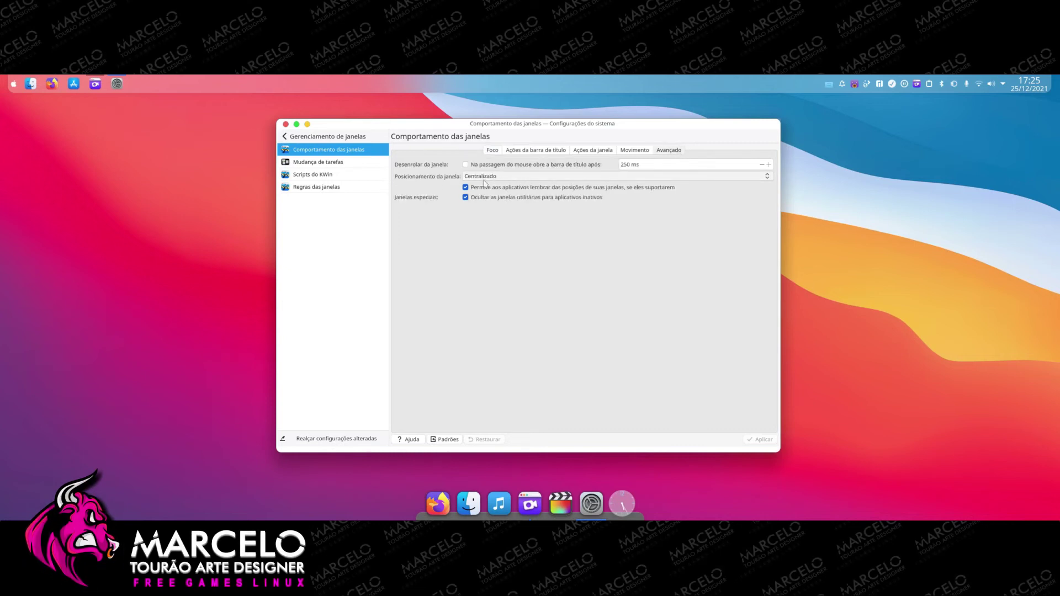
pyautogui.click(283, 136)
pyautogui.click(303, 249)
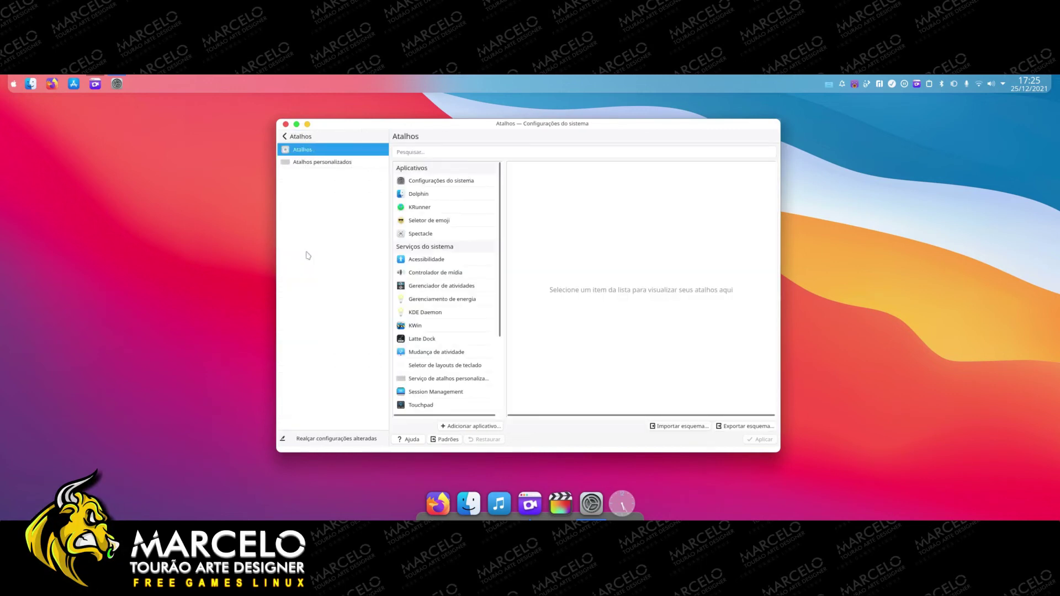
# Select WhiteSur as the SDDM login screen theme and apply it, authenticating with the account password
pyautogui.click(285, 136)
pyautogui.click(320, 261)
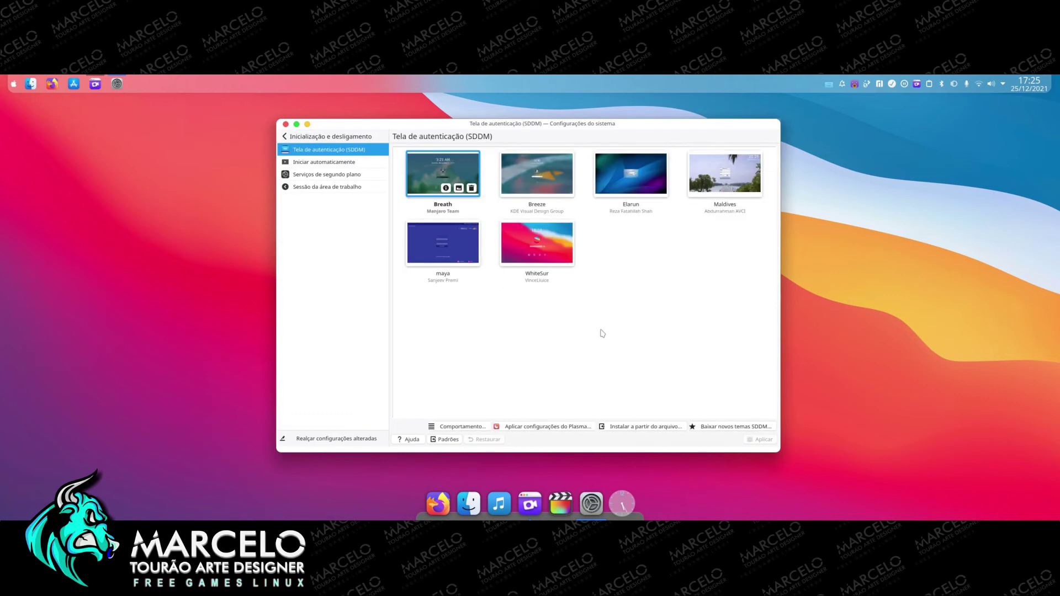
pyautogui.moveTo(539, 242)
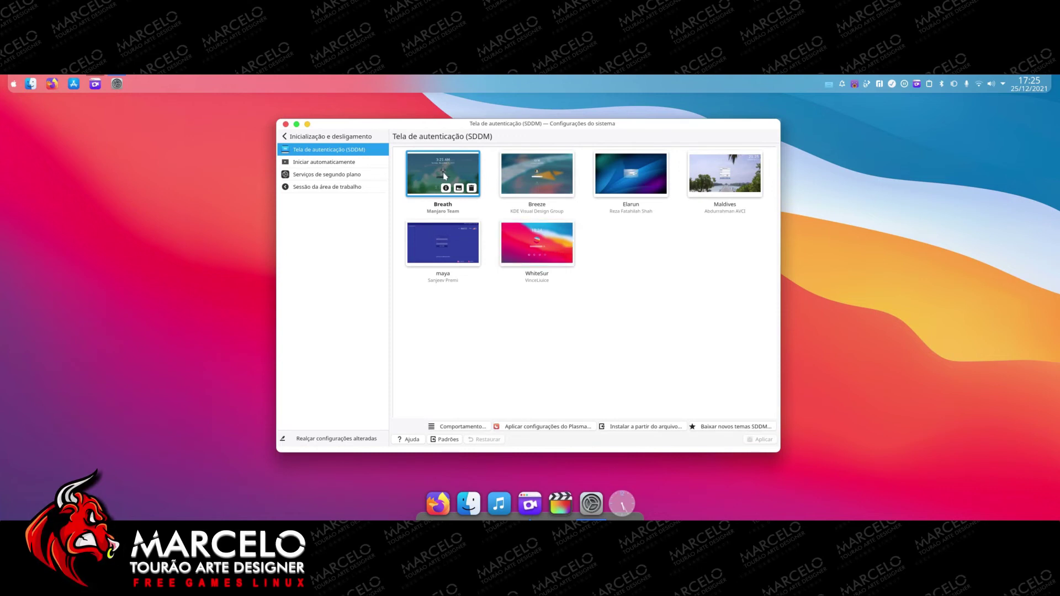
pyautogui.click(518, 246)
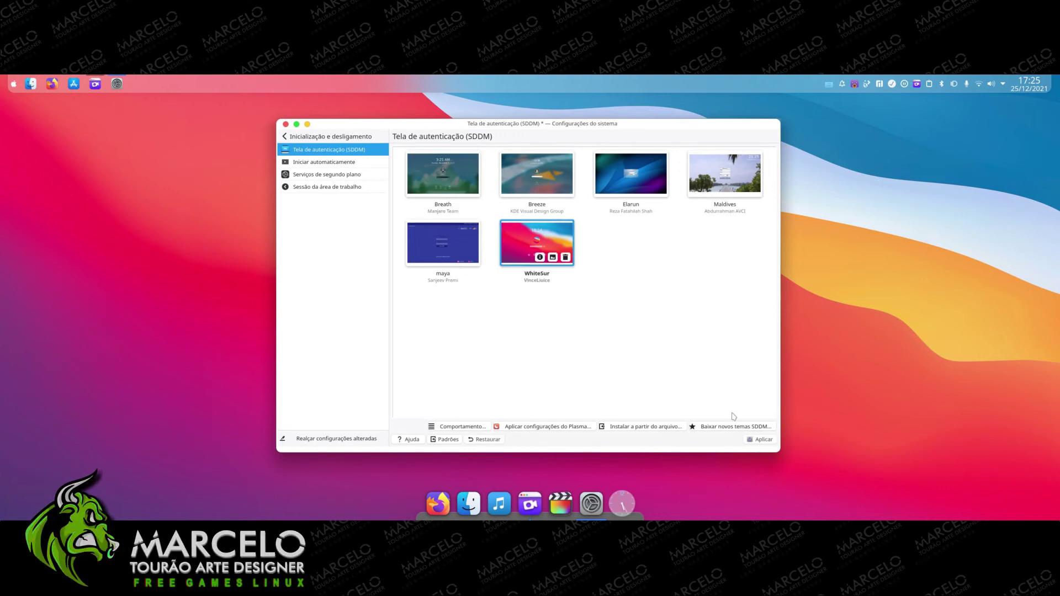
pyautogui.click(762, 439)
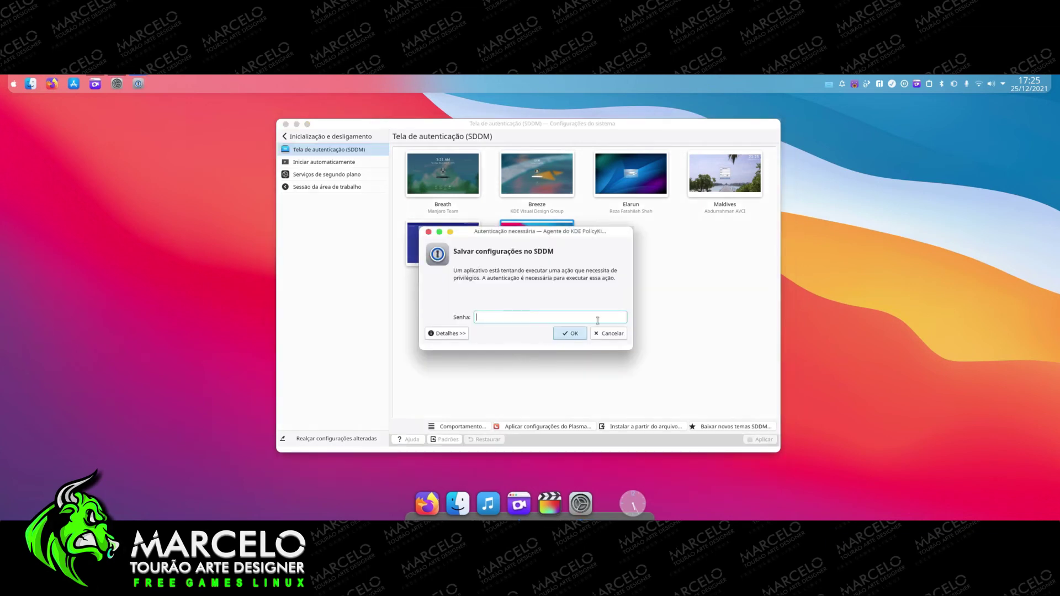
pyautogui.write('•••••')
pyautogui.click(569, 334)
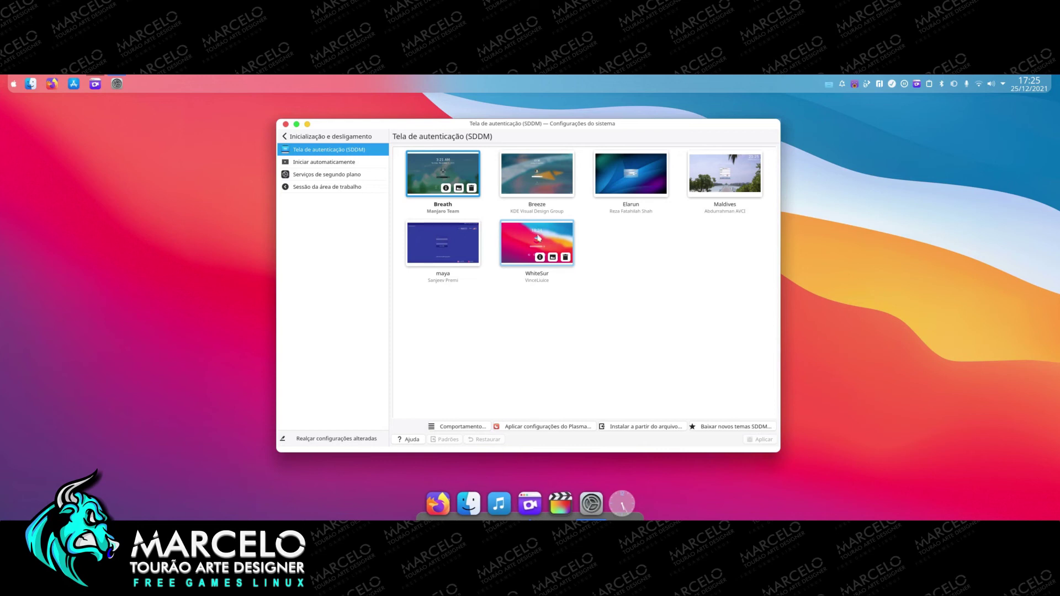
# Review the startup and shutdown settings for autostart applications, background services and the desktop session
pyautogui.click(320, 163)
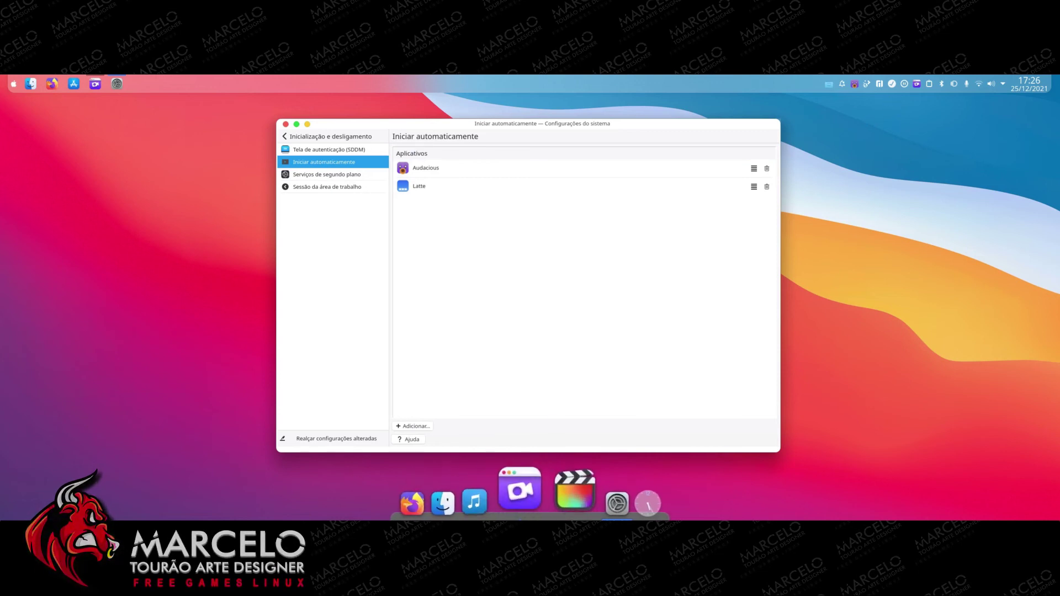
pyautogui.click(302, 177)
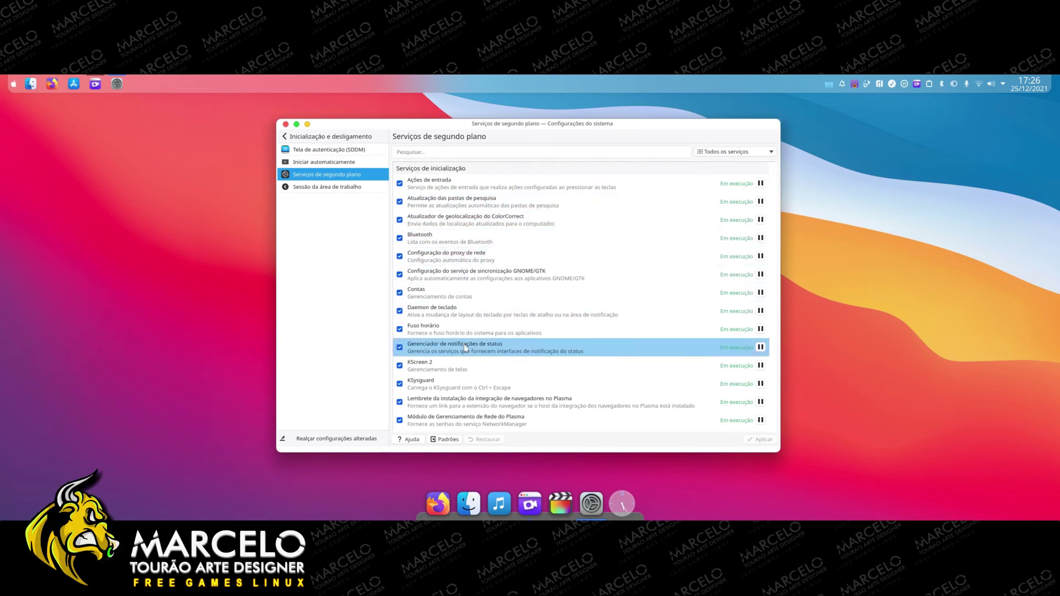
pyautogui.click(324, 189)
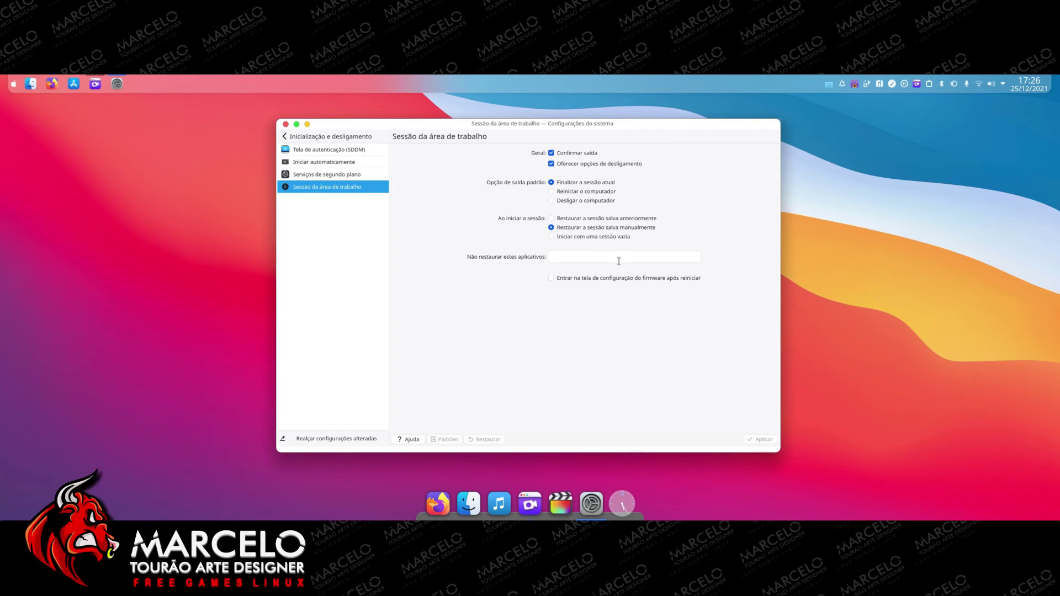
# Set a custom notification message position in the lower-left corner of the monitor and apply it
pyautogui.click(283, 137)
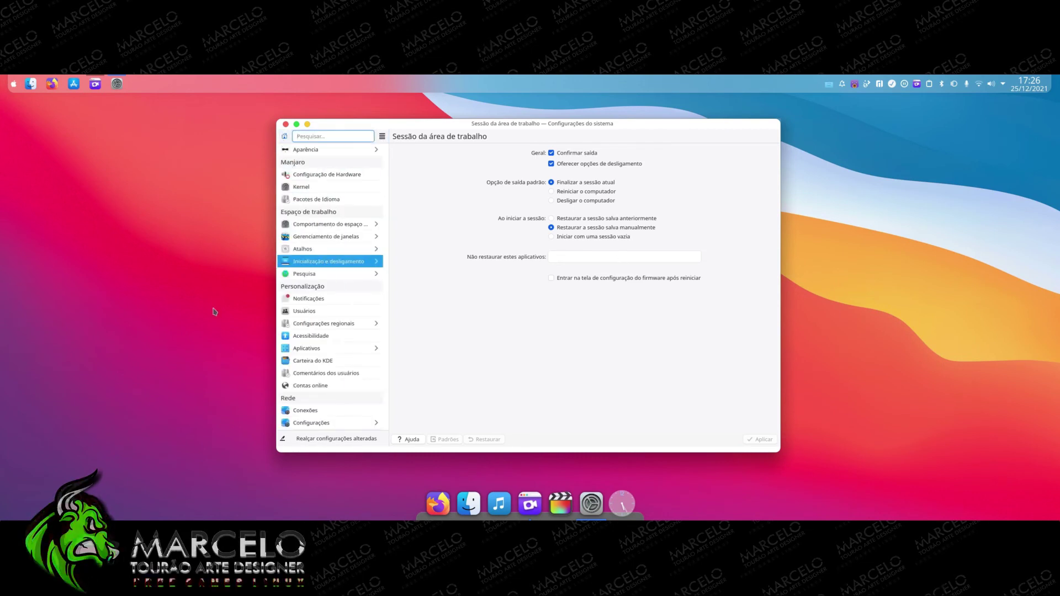
pyautogui.scroll(-3, 319, 257)
pyautogui.click(319, 250)
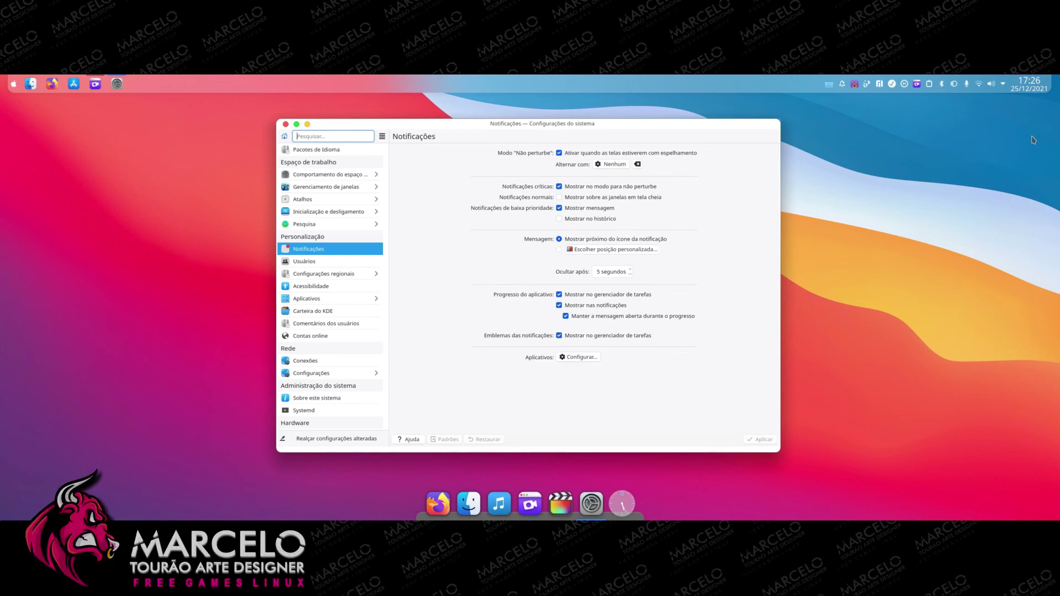
pyautogui.click(587, 248)
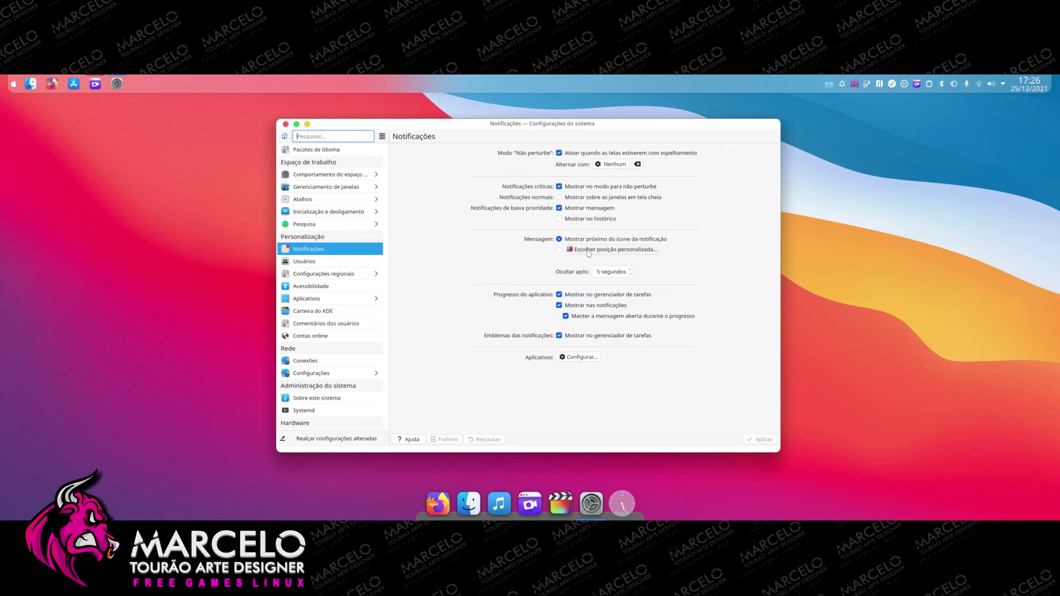
pyautogui.click(539, 195)
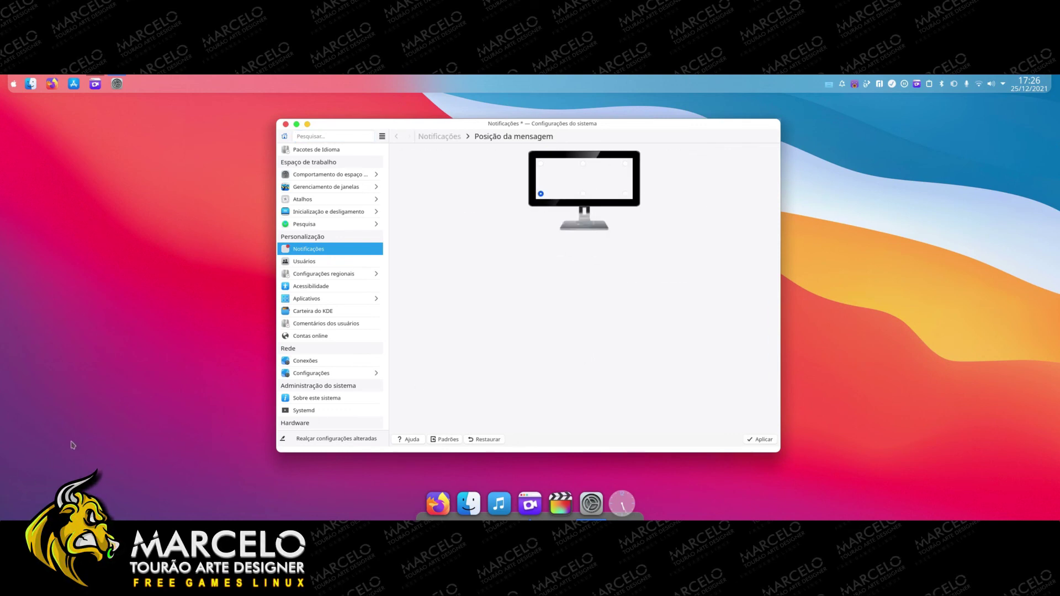
pyautogui.click(766, 440)
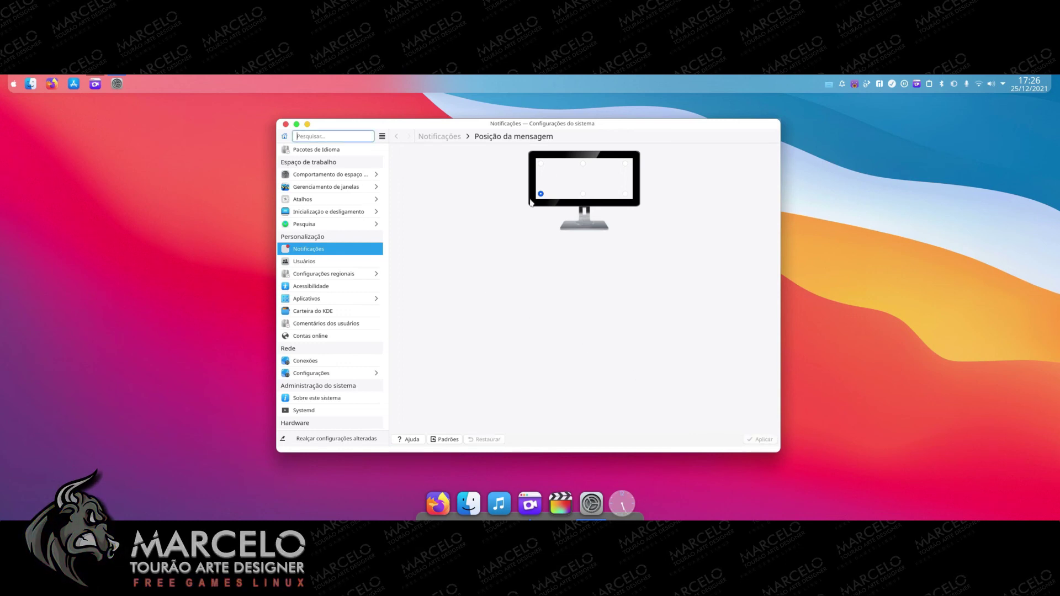
# Turn off Configurações da energia da tela in the energy saving settings and apply the change
pyautogui.scroll(-4, 321, 281)
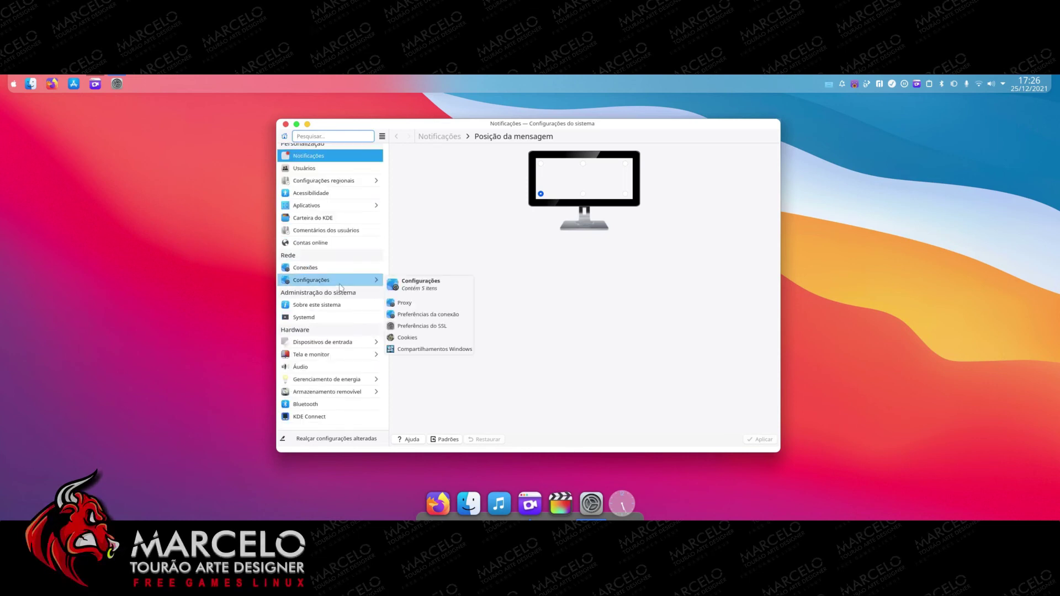
pyautogui.click(349, 381)
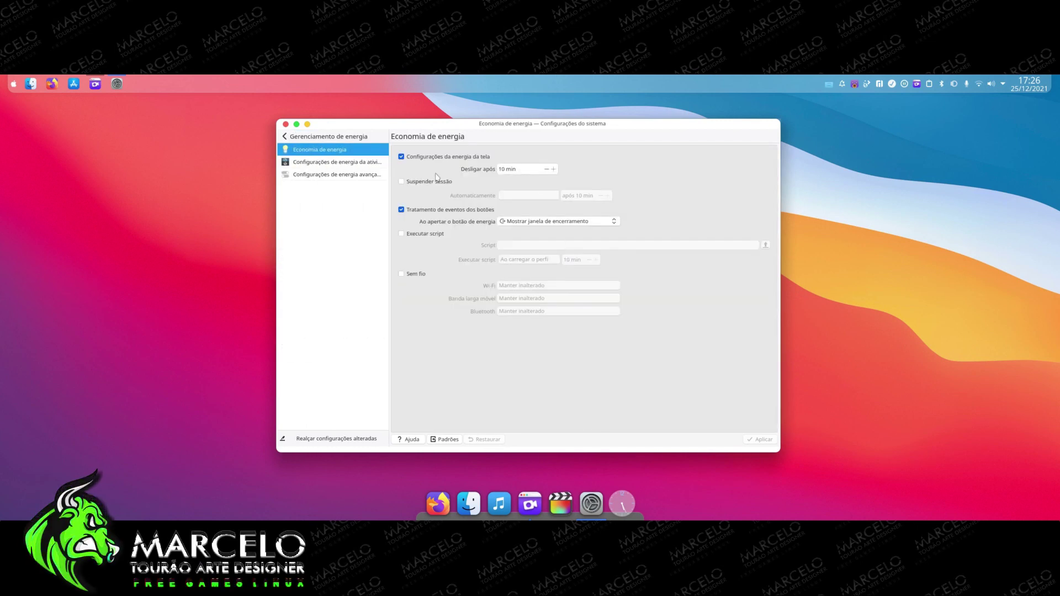
pyautogui.click(402, 157)
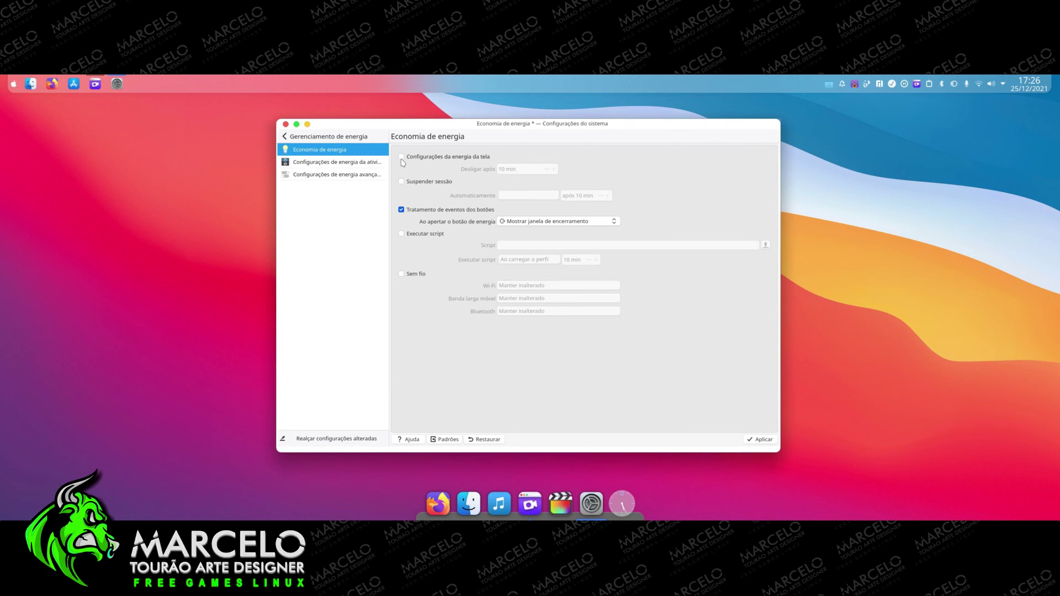
pyautogui.click(761, 440)
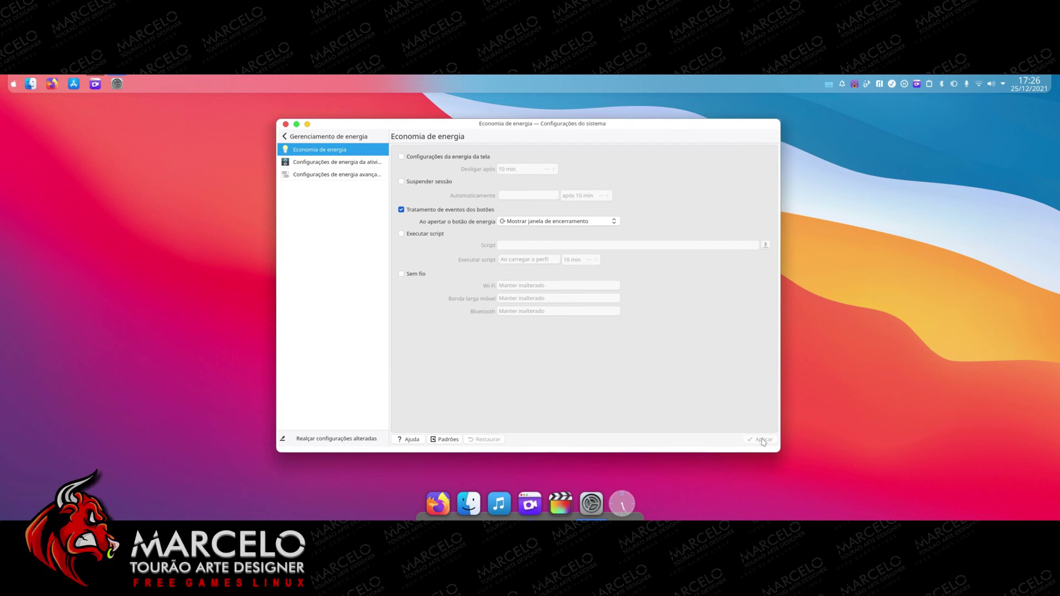
# Review the activity power settings and advanced power settings, and close System Settings
pyautogui.click(338, 163)
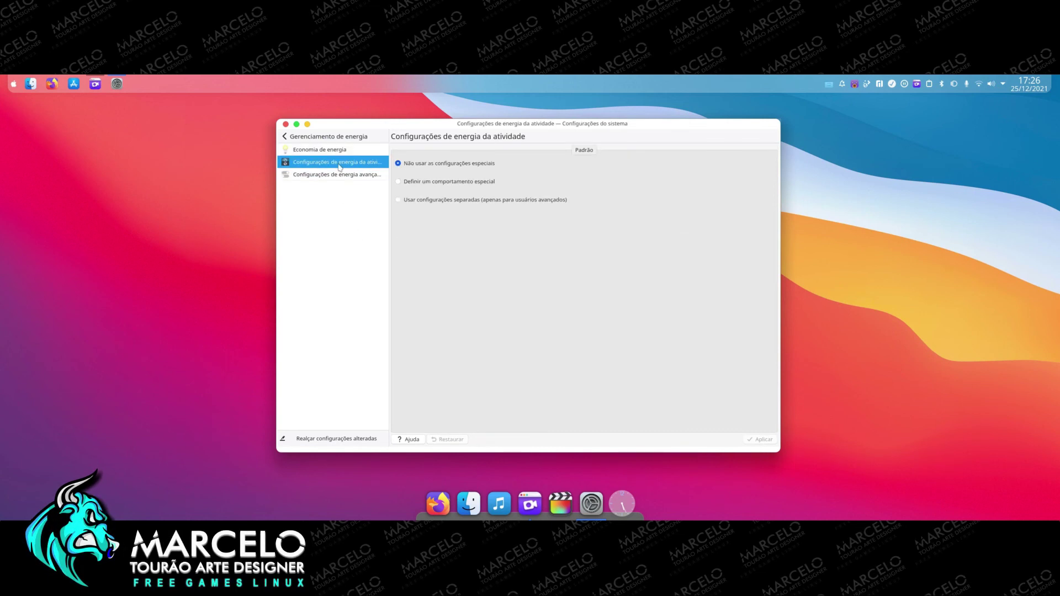
pyautogui.click(331, 176)
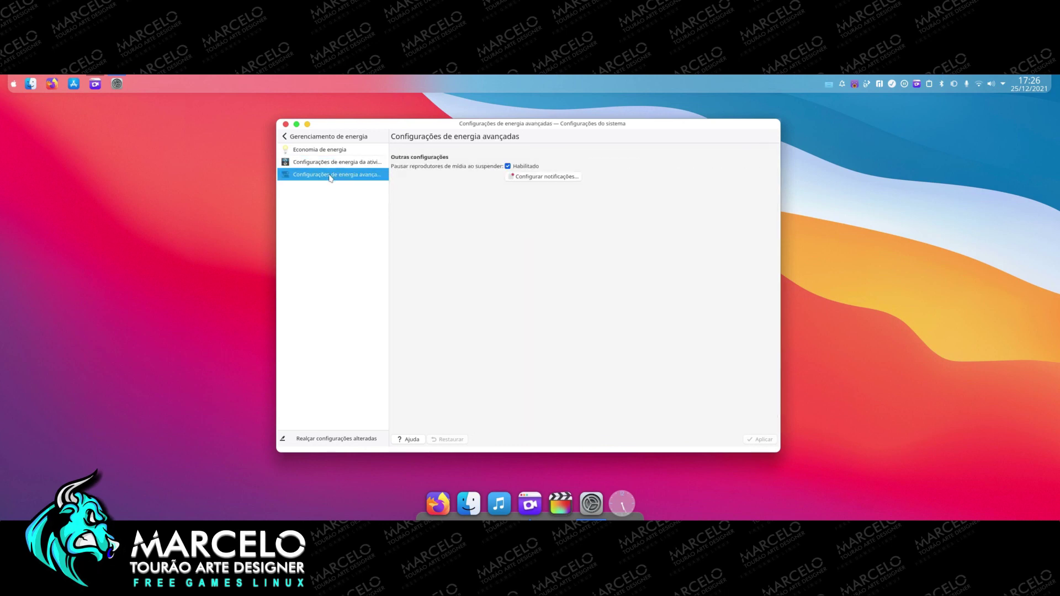
pyautogui.click(285, 136)
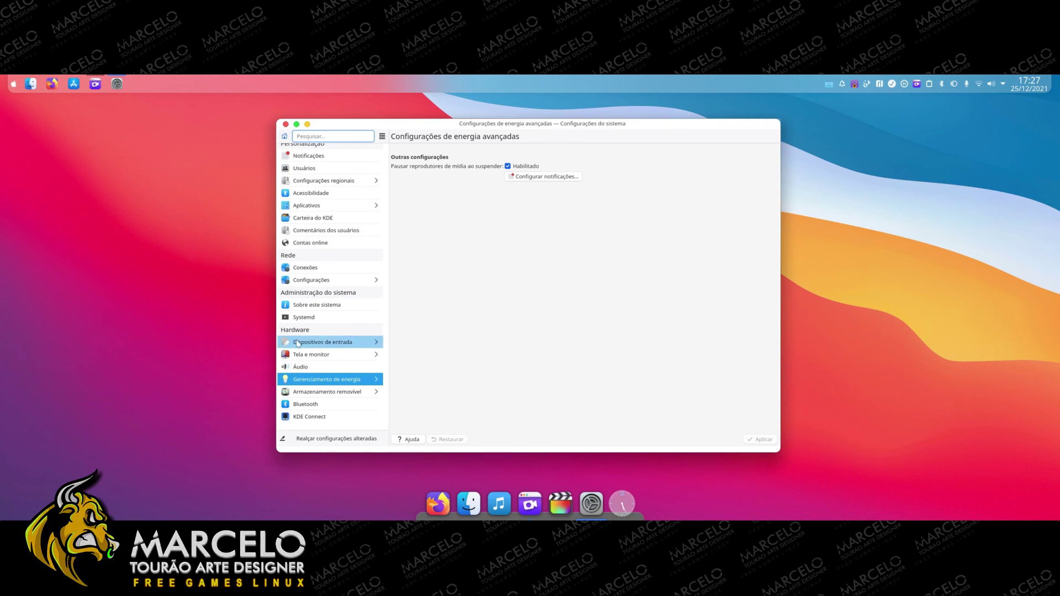
pyautogui.scroll(3, 340, 410)
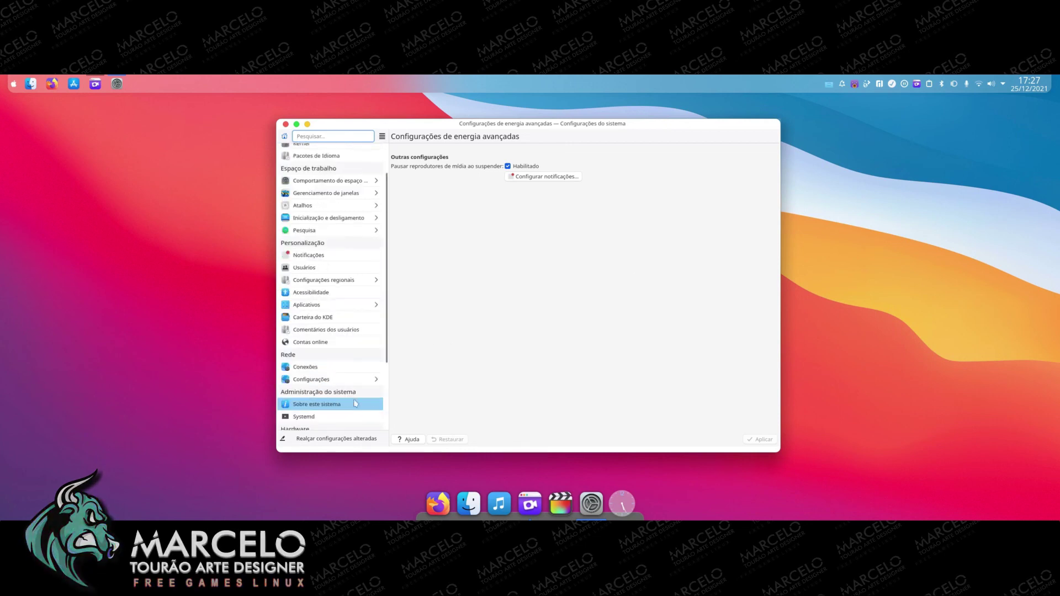
pyautogui.click(285, 124)
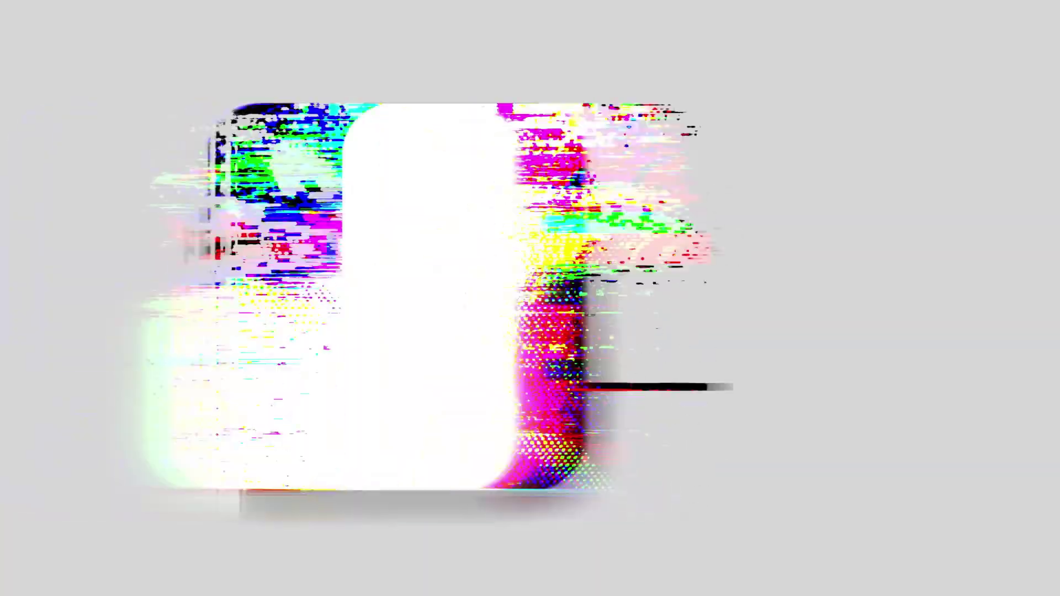